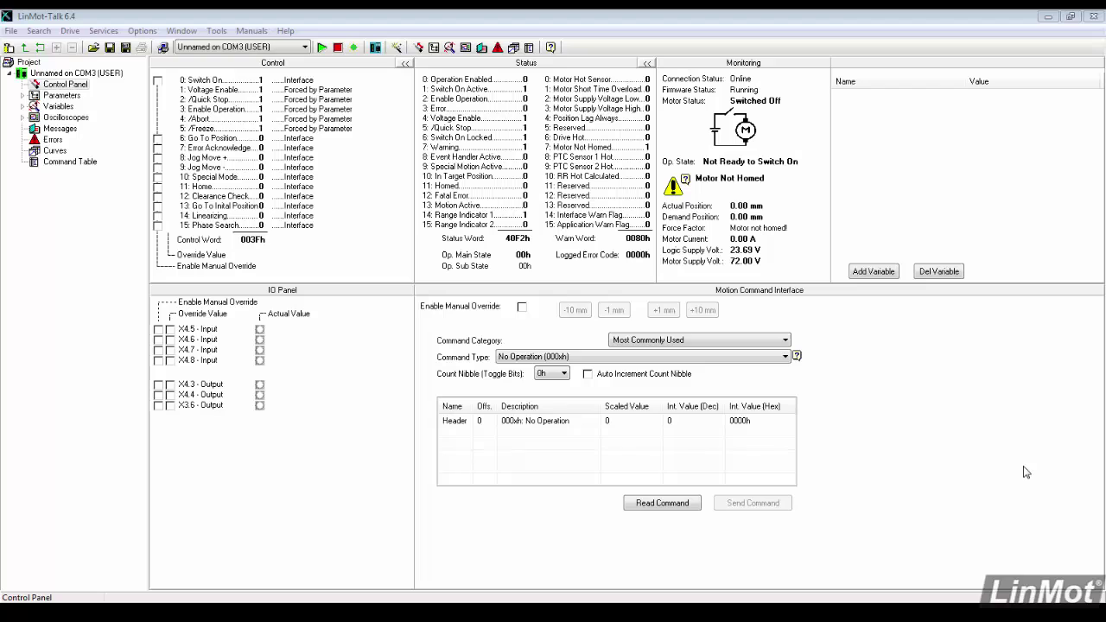
Open the Command Table editor from the project tree
double_click(79, 163)
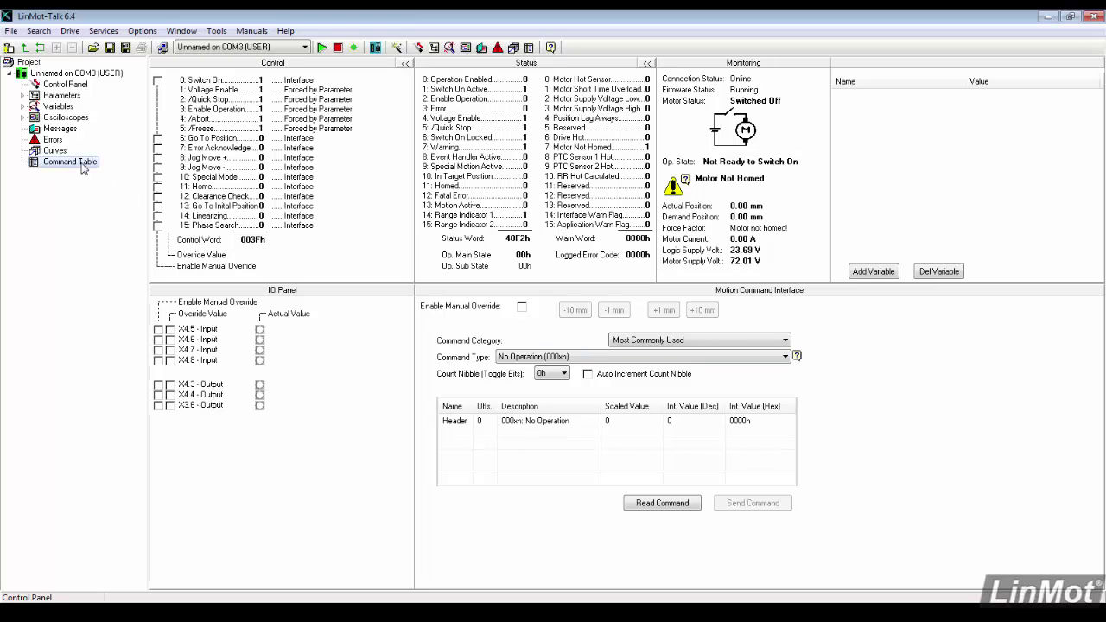
Make entry 1 a VAI 32Bit 'VAI Dec=Acc Go To Pos With Max Curr' command
double_click(286, 248)
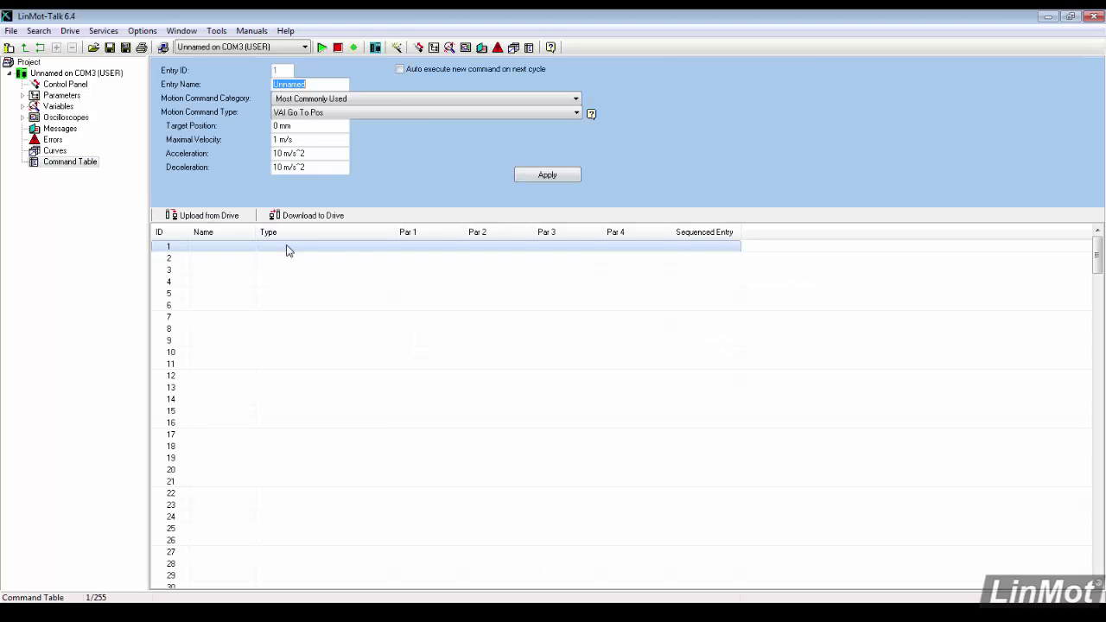
click(321, 102)
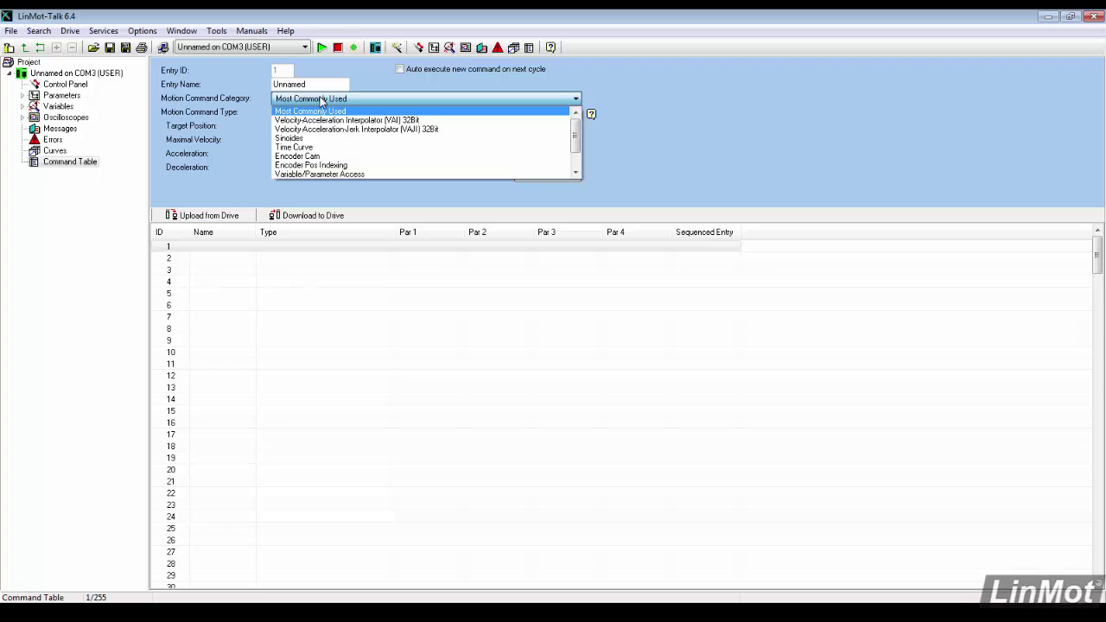
click(327, 122)
click(352, 113)
scroll(378, 147, down, 4)
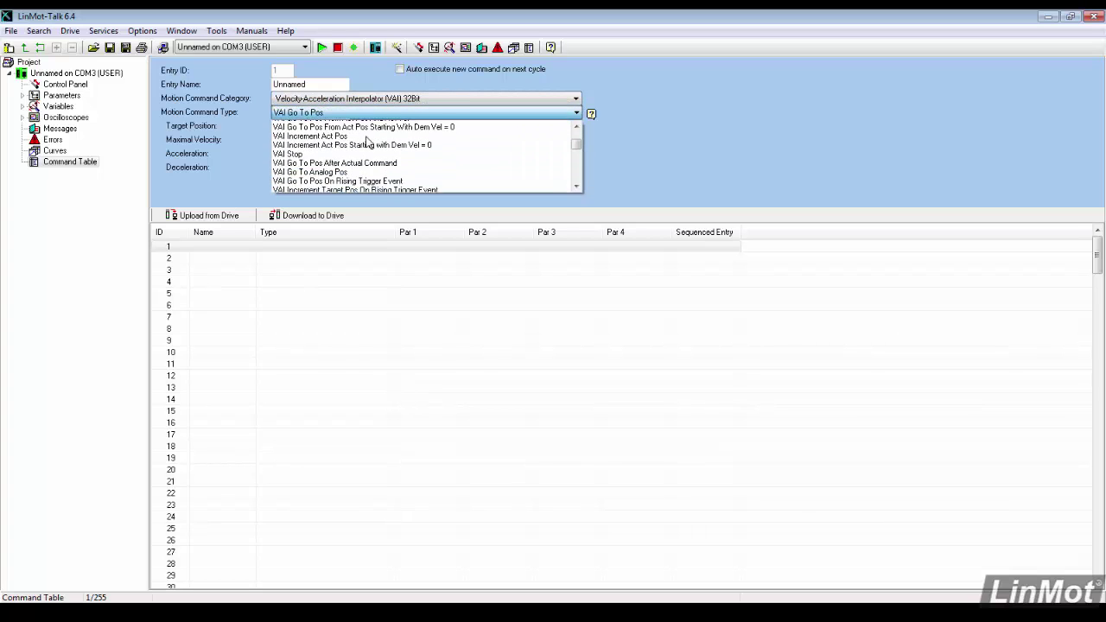
scroll(378, 146, down, 2)
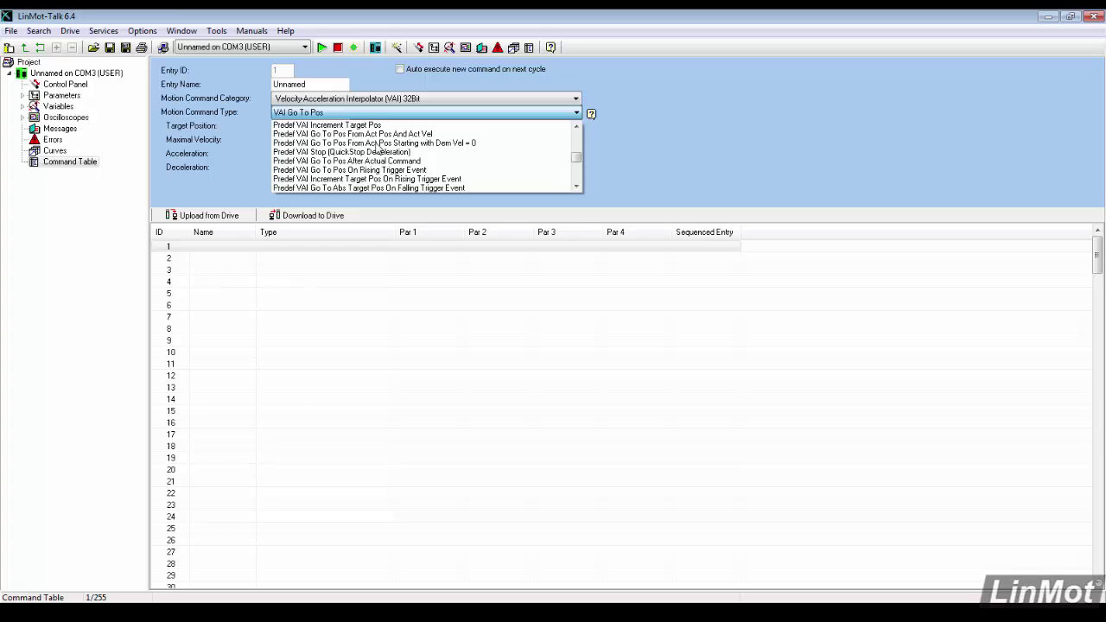
scroll(377, 147, down, 2)
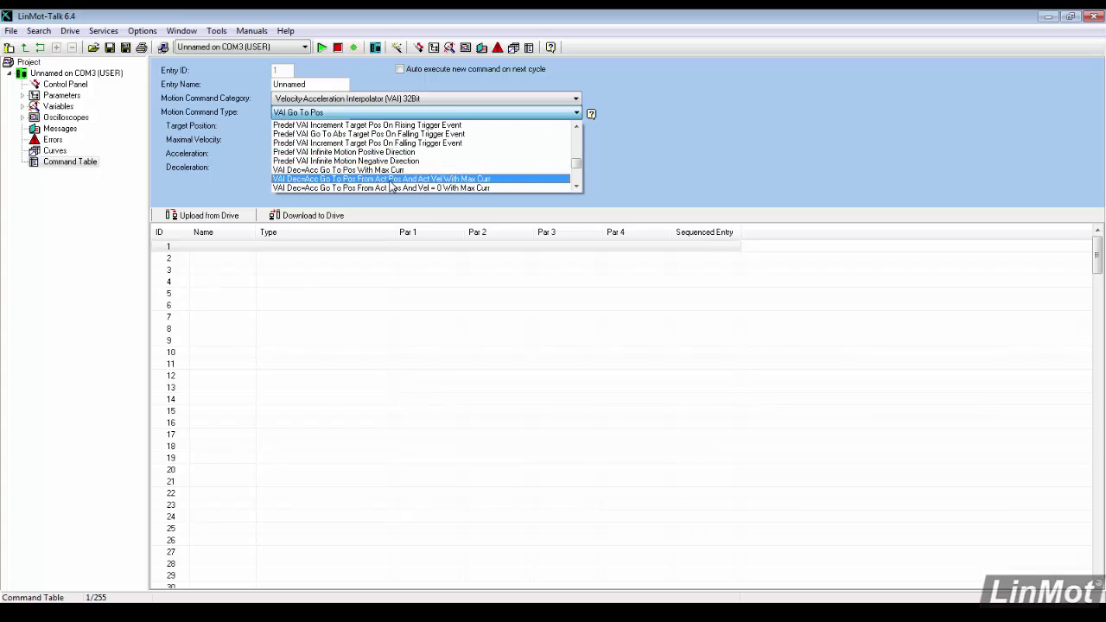
click(389, 179)
Set 60 mm, 0.05 m/s, 2 m/s², 1.225 A, chain to entry 2, and apply
key(Tab)
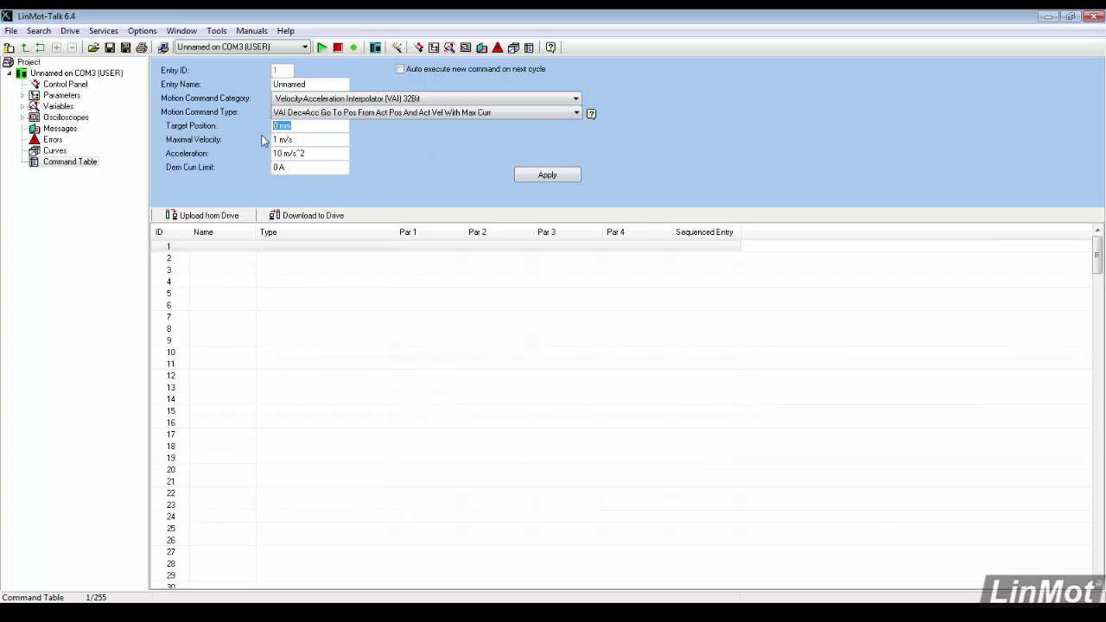
text(60)
key(Tab)
text(105)
key(Tab)
text(2)
key(Tab)
text(1.225)
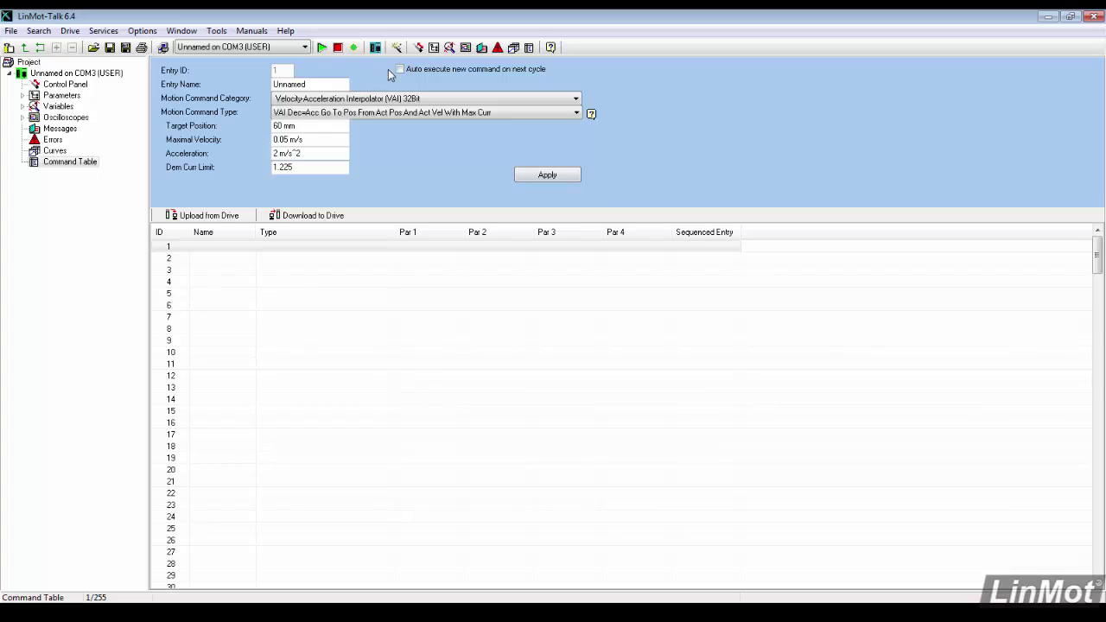
click(399, 69)
click(536, 173)
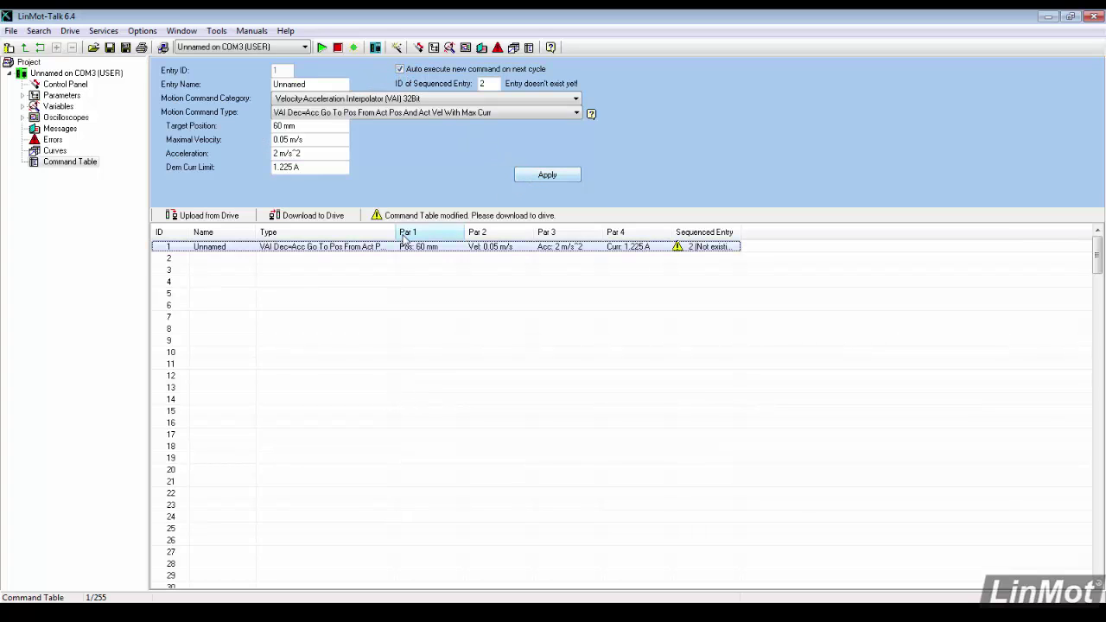
click(354, 260)
Set entry 2 to the Conditions command IF Current Greater Than
double_click(354, 261)
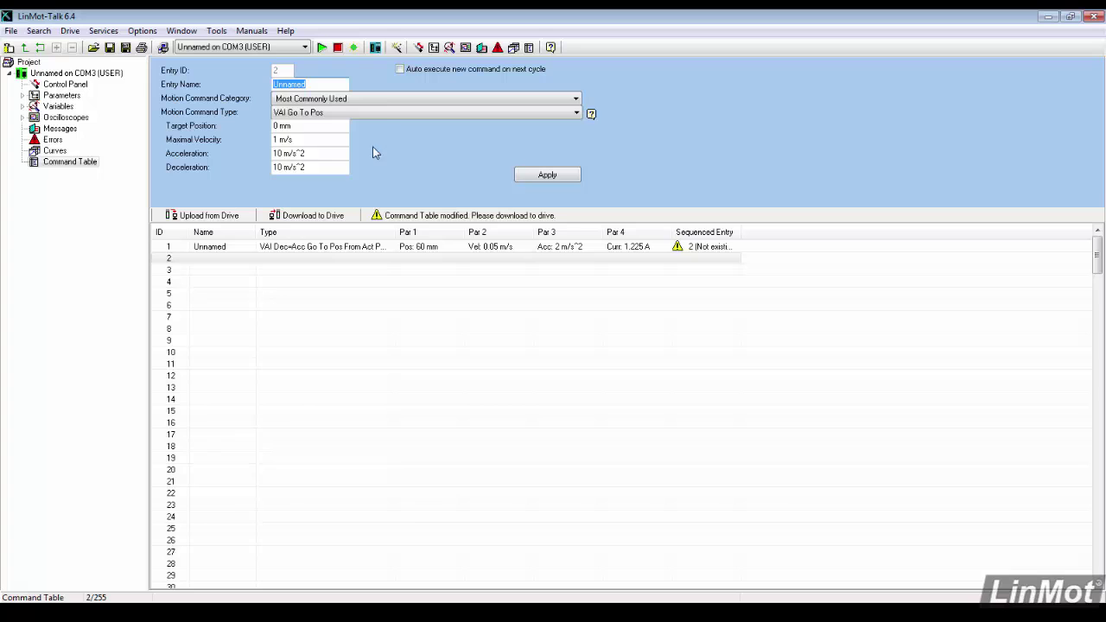
click(378, 101)
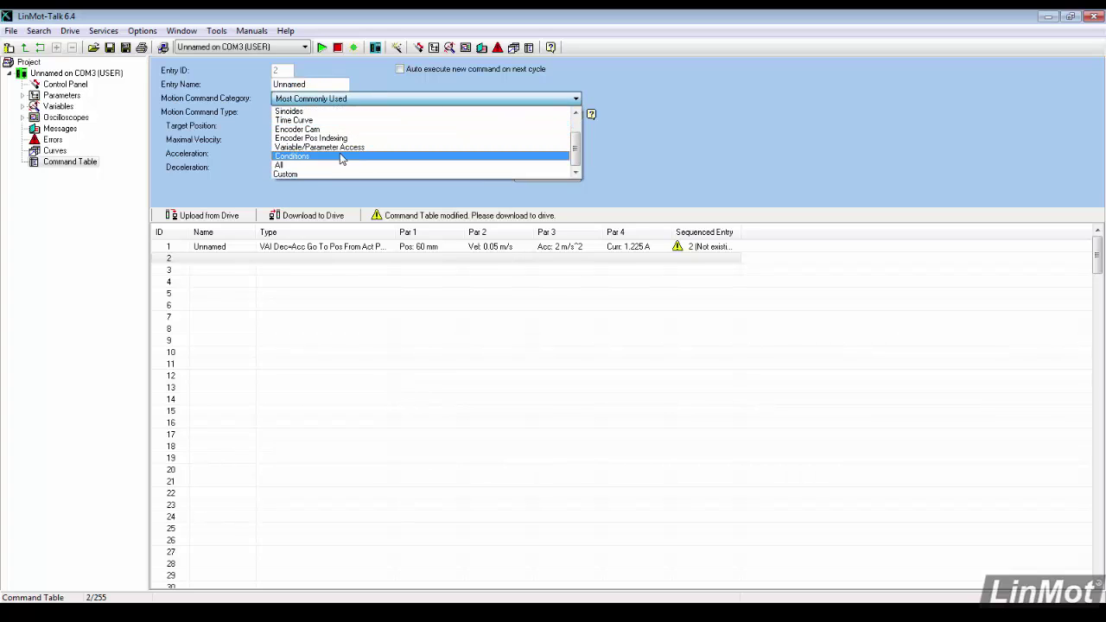
click(339, 161)
click(378, 111)
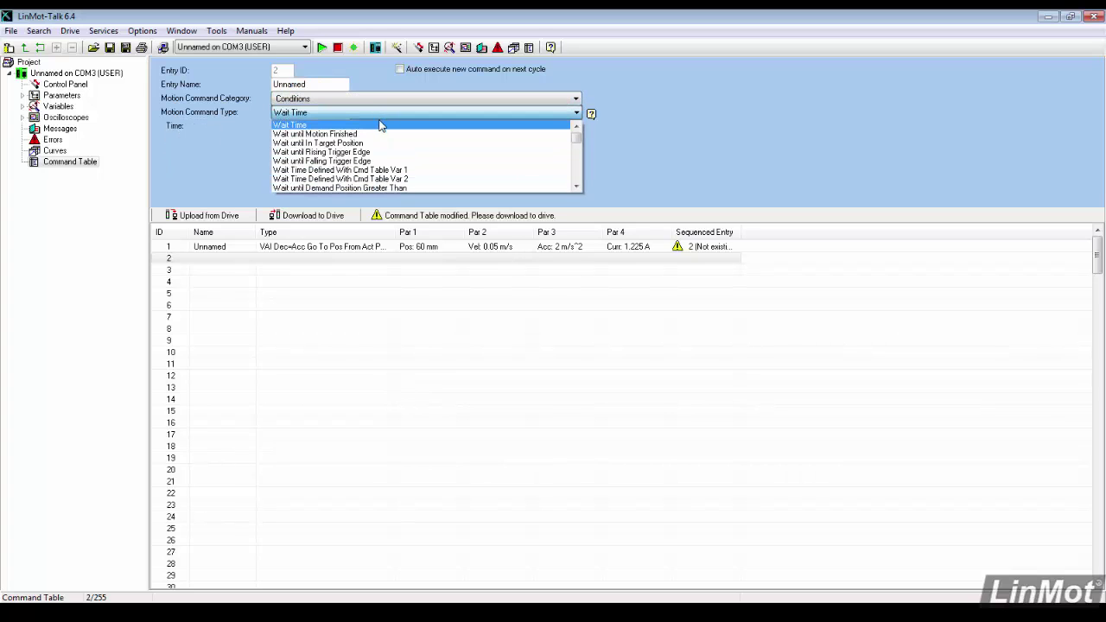
scroll(385, 158, down, 3)
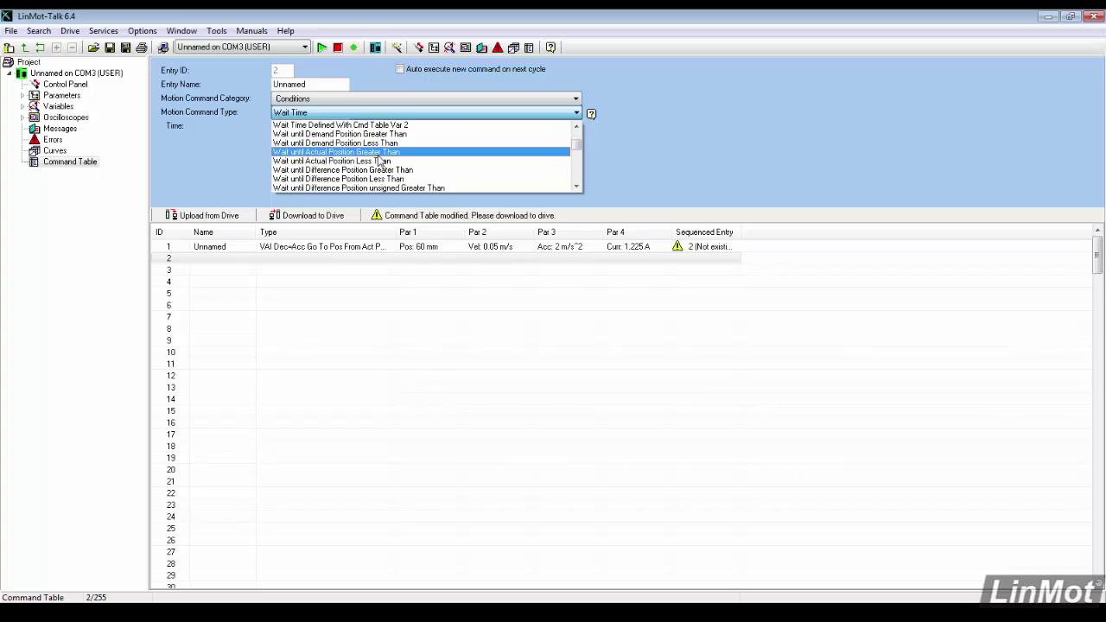
scroll(380, 159, down, 6)
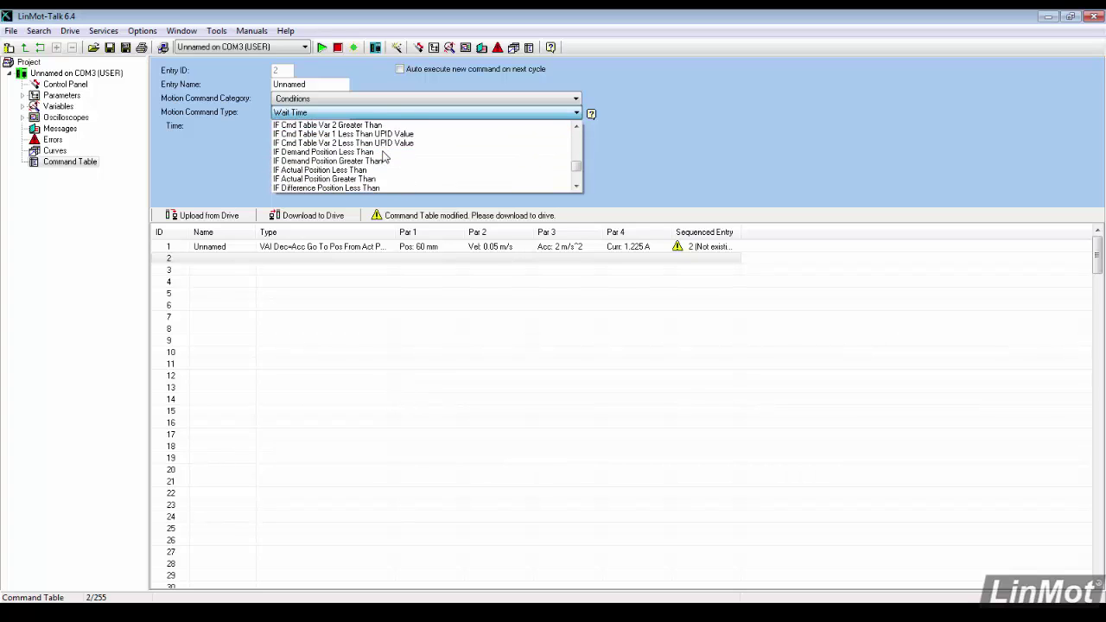
scroll(385, 156, down, 2)
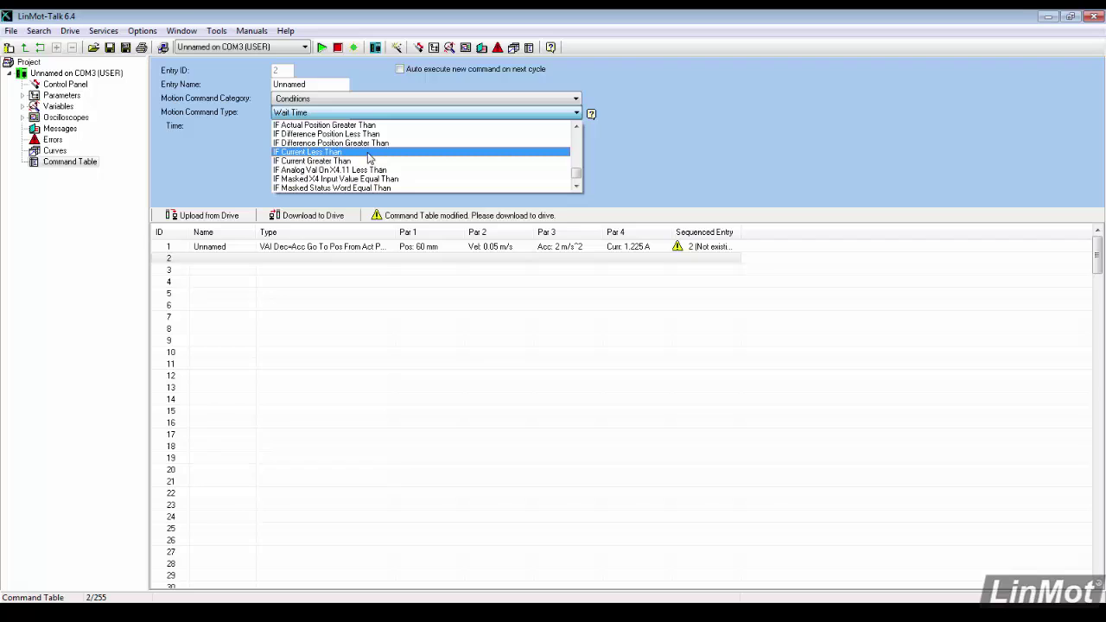
click(359, 162)
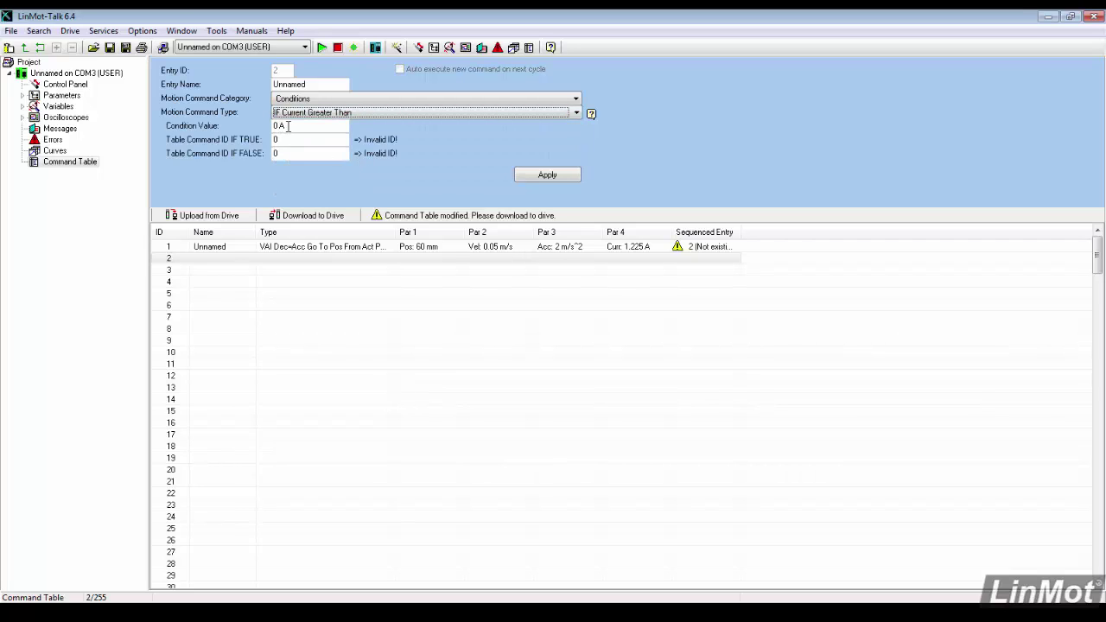
Use a 0.9 A threshold, branching to entry 5 if true or entry 3 if false, and apply
key(Tab)
text(1)
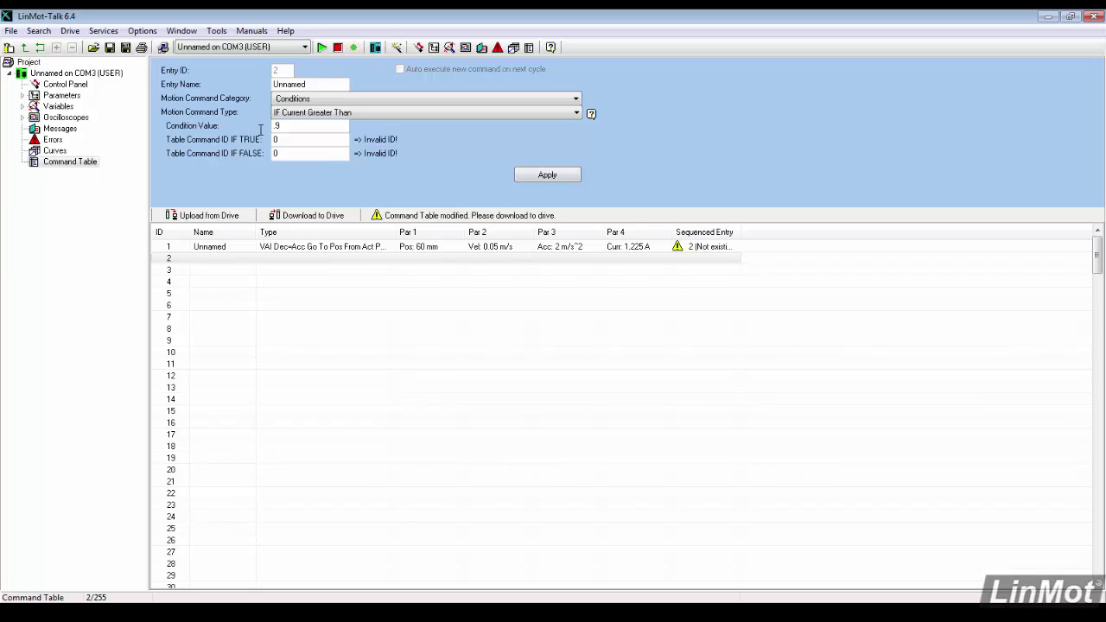
text(9)
key(Tab)
key(Tab)
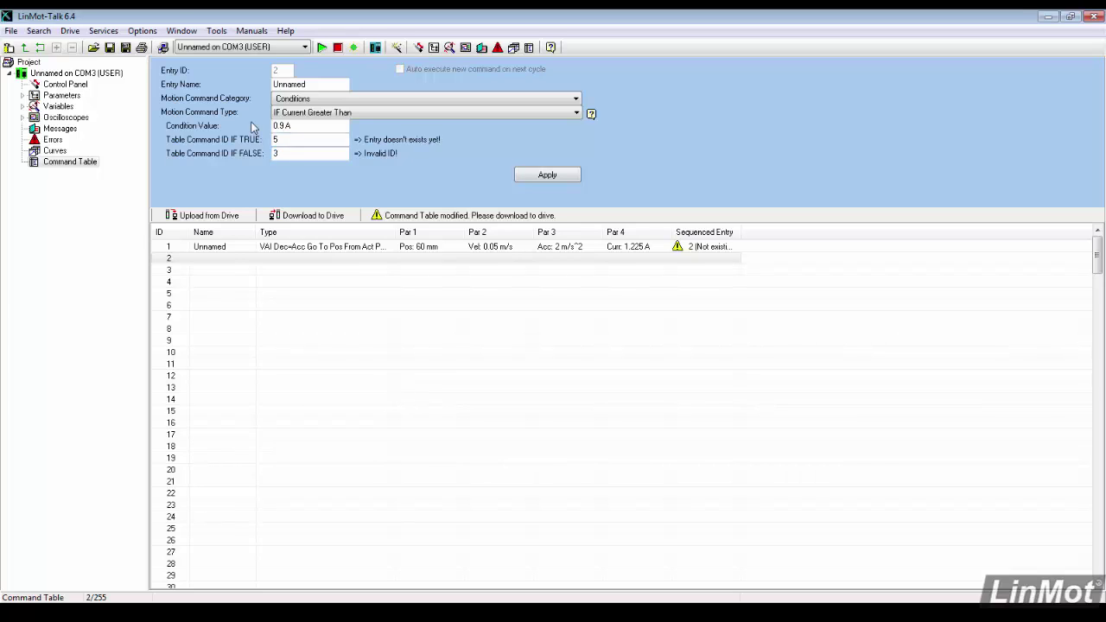
click(542, 180)
Make entry 3 a No Operation command that auto-executes entry 4, and apply it
click(363, 270)
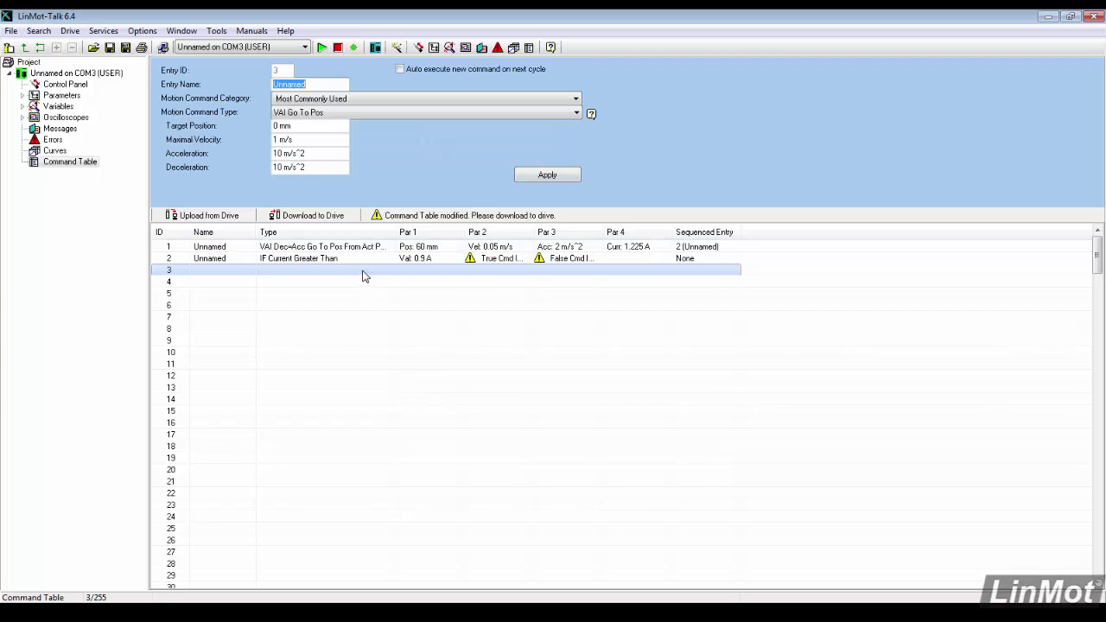
click(350, 116)
scroll(346, 125, up, 3)
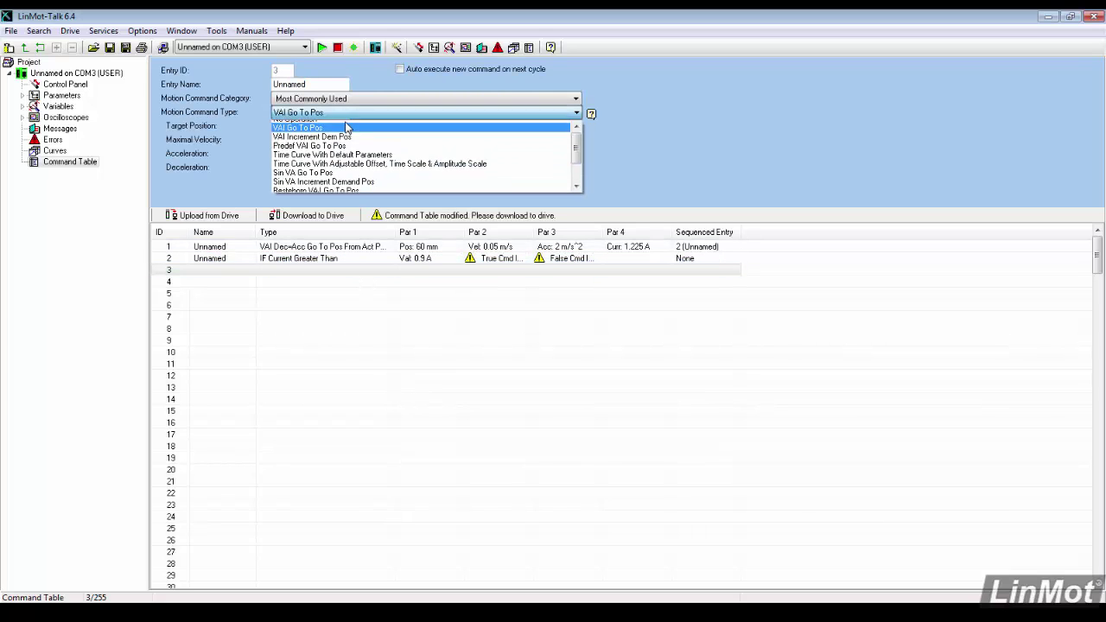
click(344, 130)
click(399, 69)
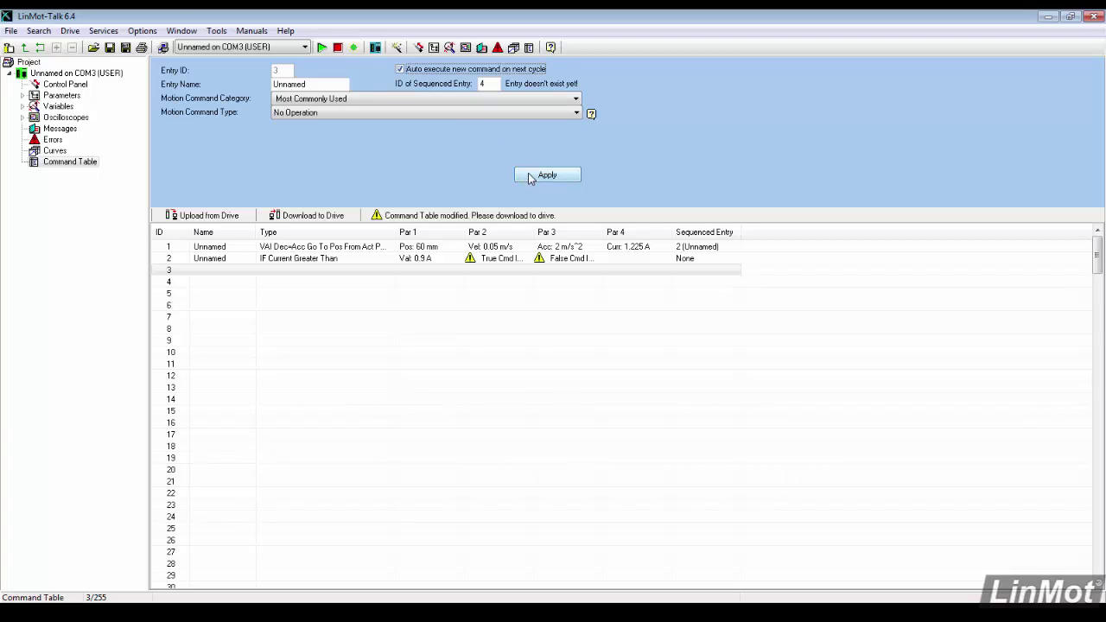
click(531, 176)
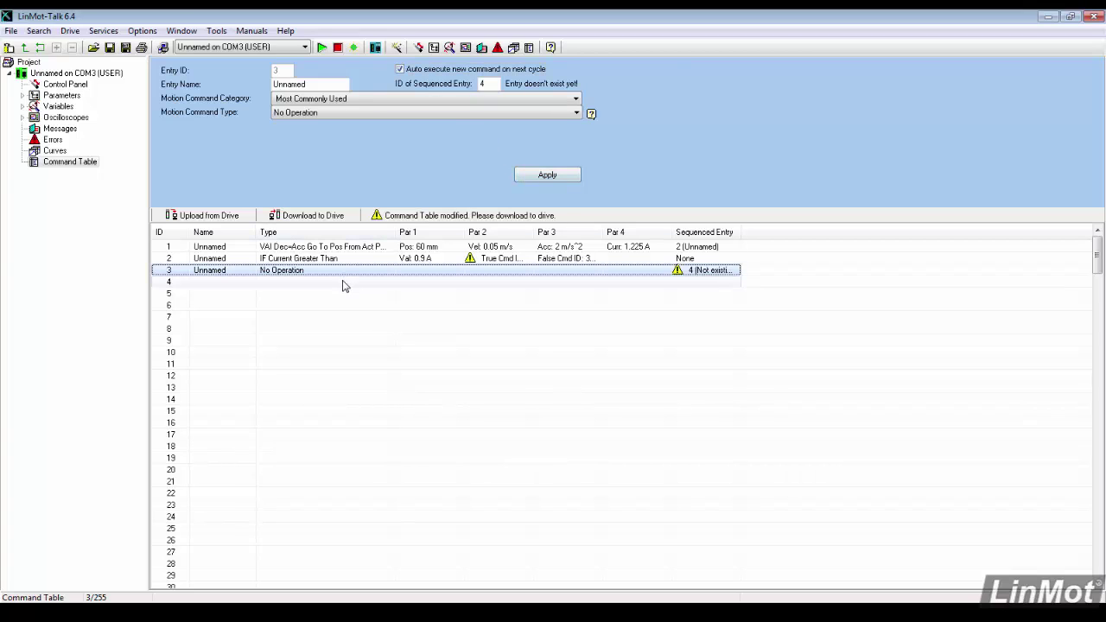
click(349, 276)
Set entry 4 to the Conditions command IF Actual Position Greater Than
click(365, 100)
scroll(350, 147, down, 3)
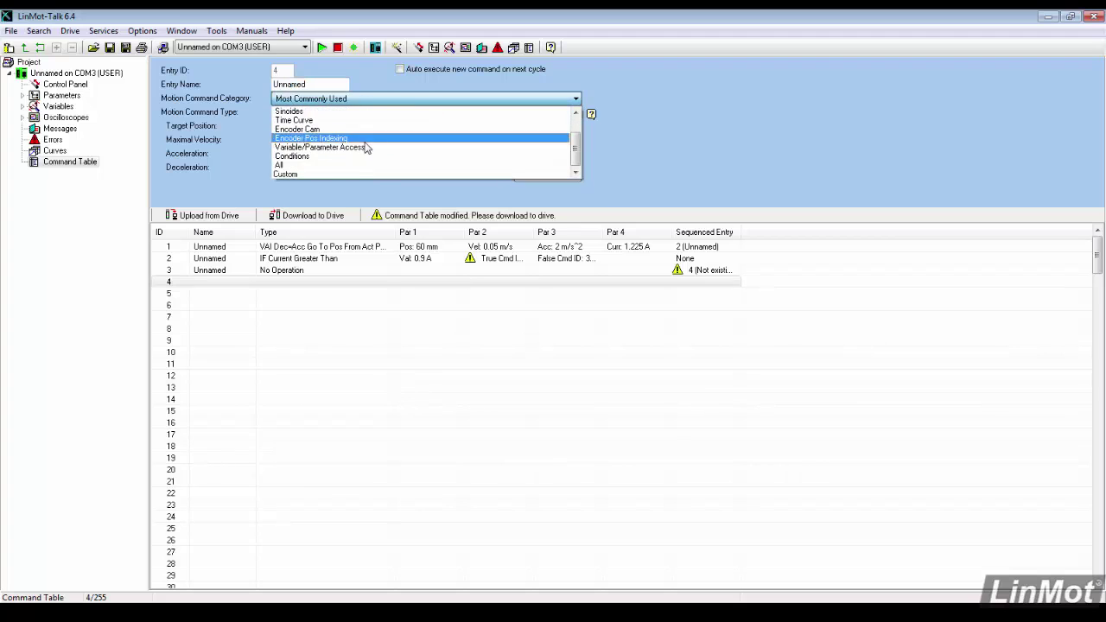
click(350, 156)
click(362, 113)
scroll(365, 155, down, 5)
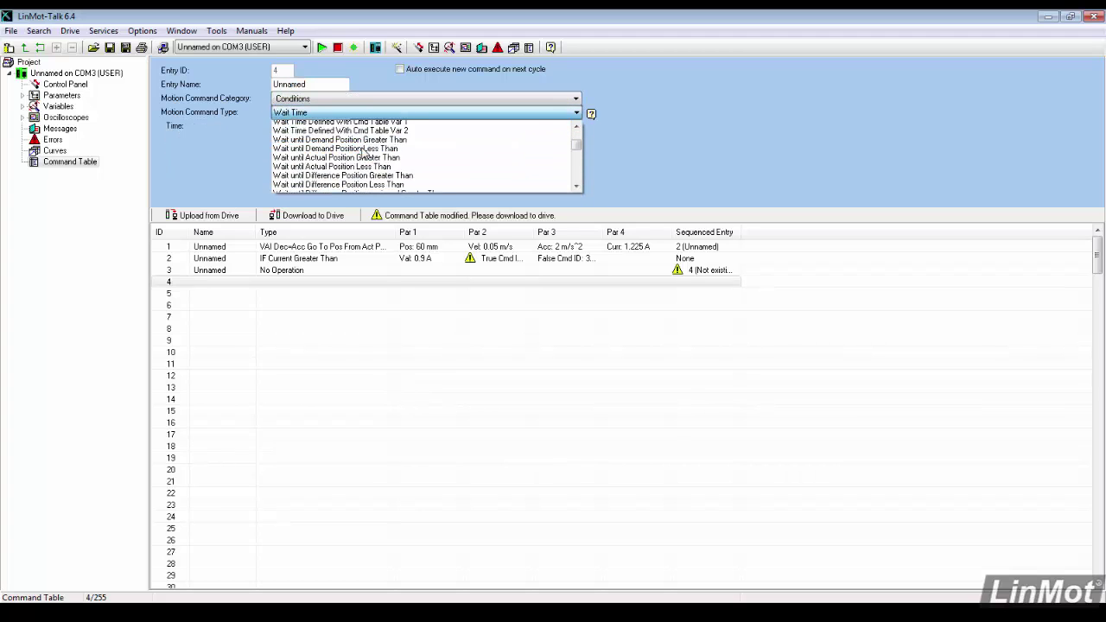
scroll(366, 155, down, 5)
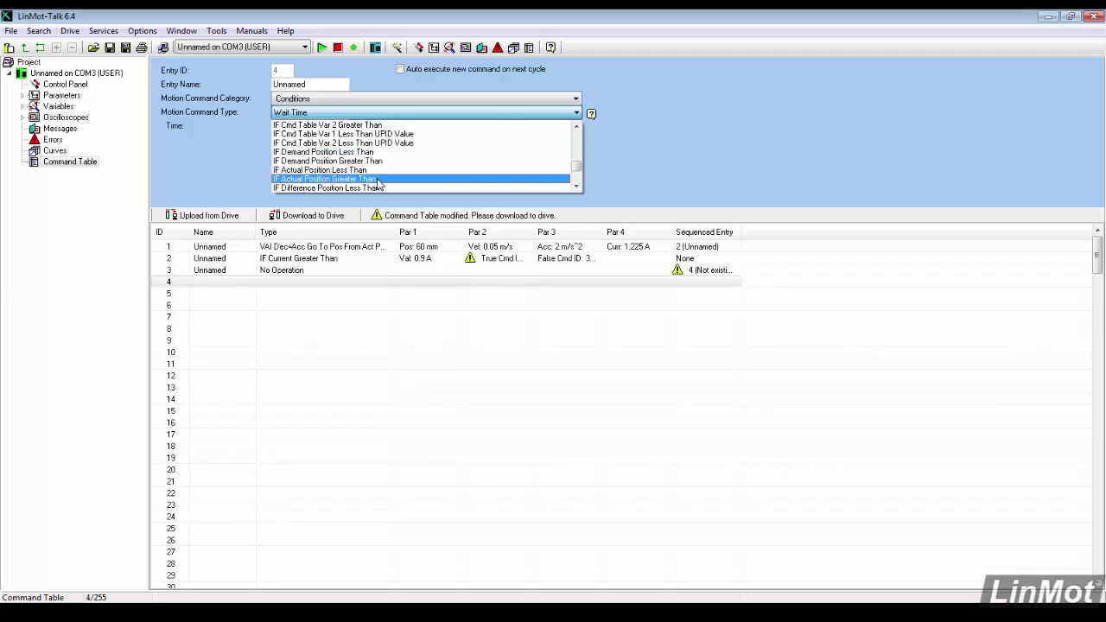
click(376, 179)
Use a 53 mm condition value, TRUE to entry 6, FALSE to entry 2, and apply
click(307, 126)
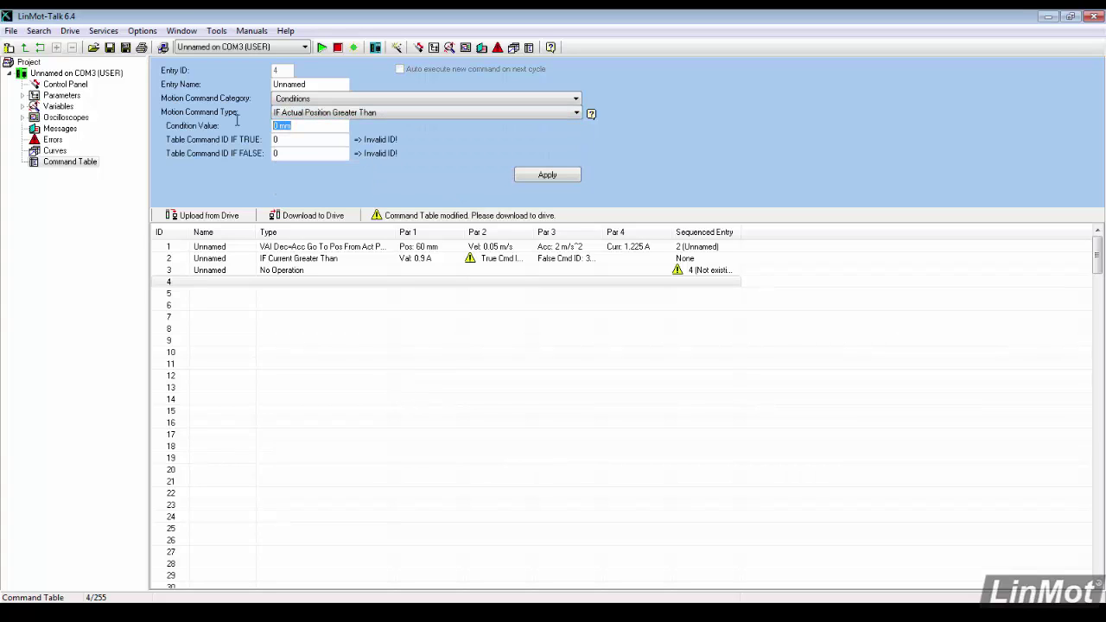
text(53)
key(Tab)
text(6)
key(Tab)
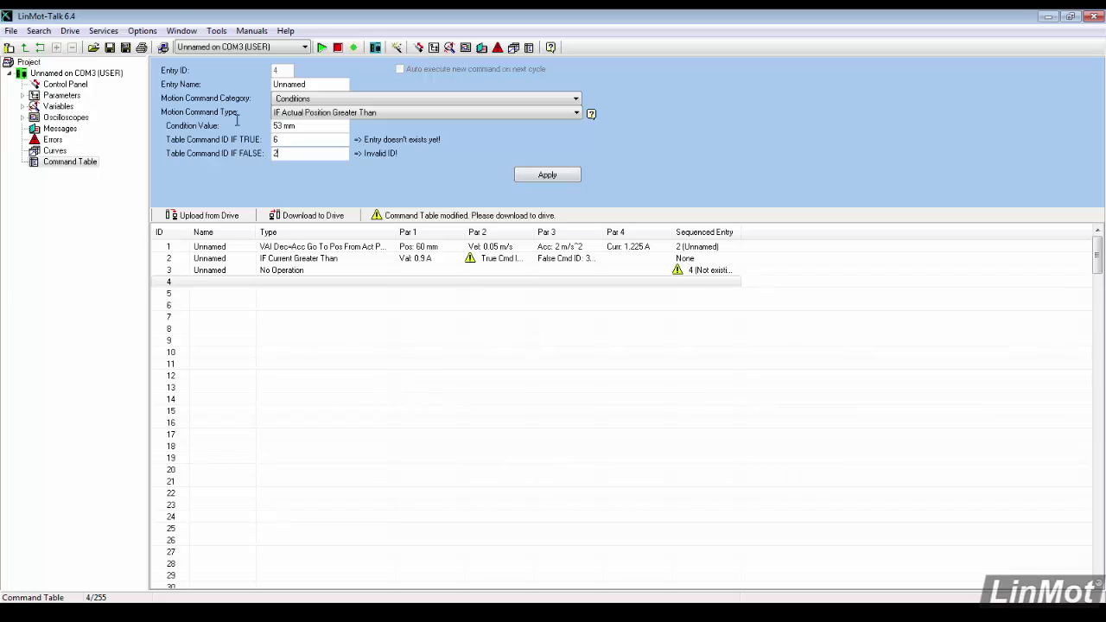
click(562, 181)
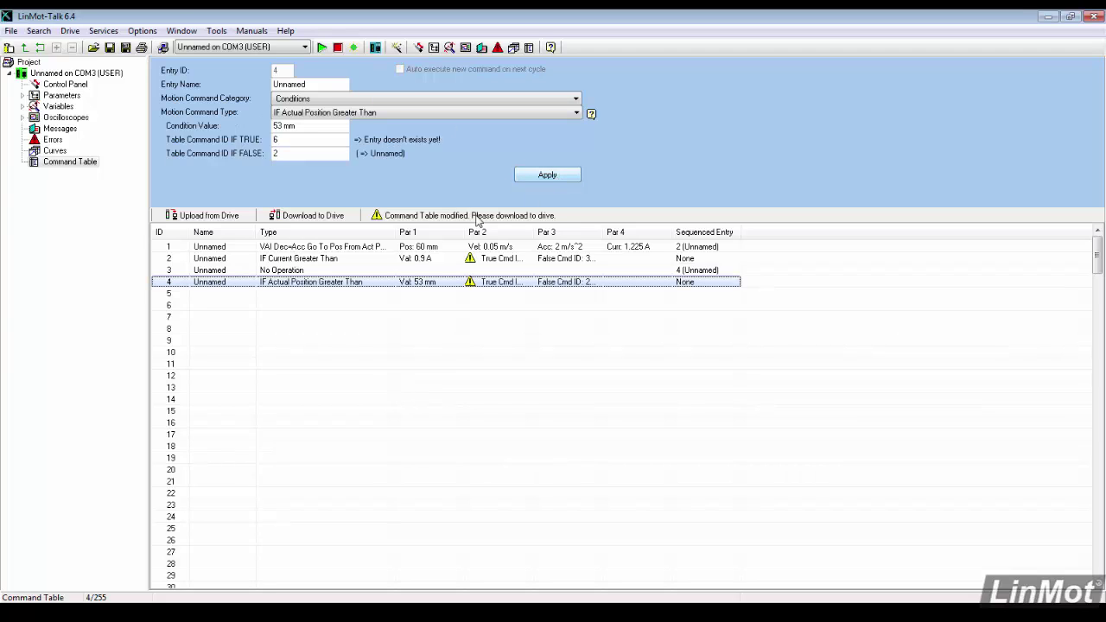
Make entry 5 a 2000 ms Wait Time that auto-continues to entry 6, and apply it
click(372, 294)
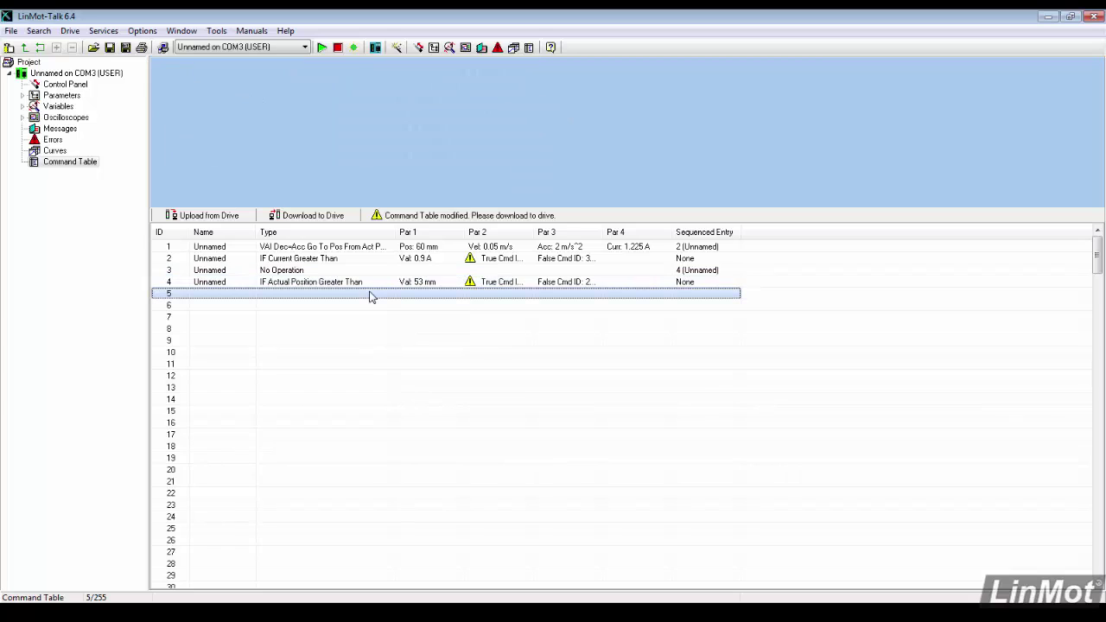
double_click(372, 294)
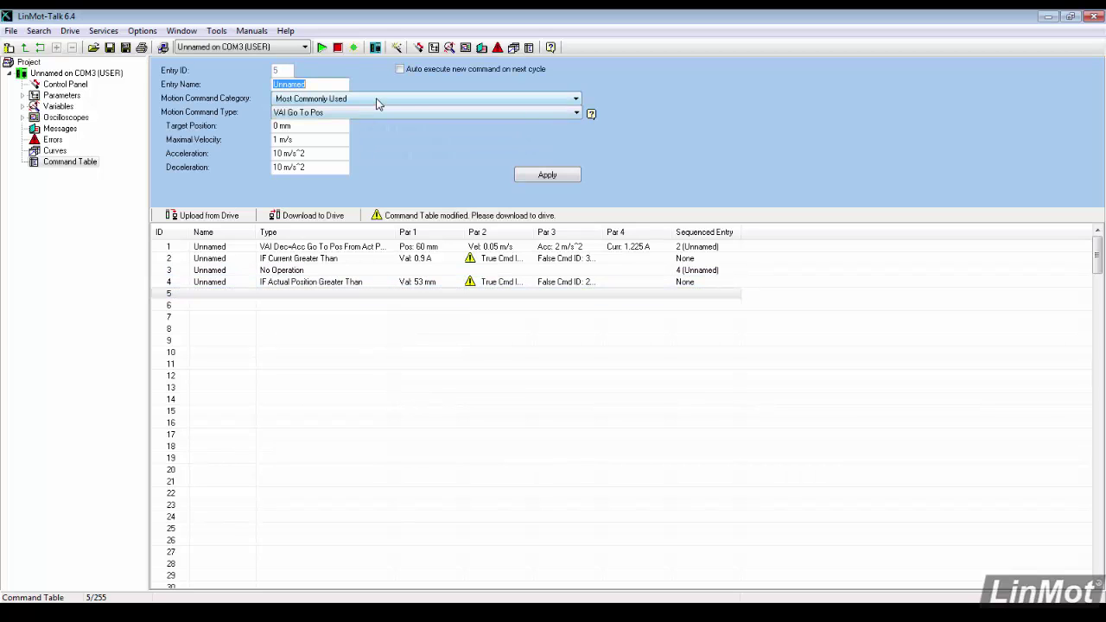
click(376, 98)
scroll(371, 143, down, 3)
click(337, 157)
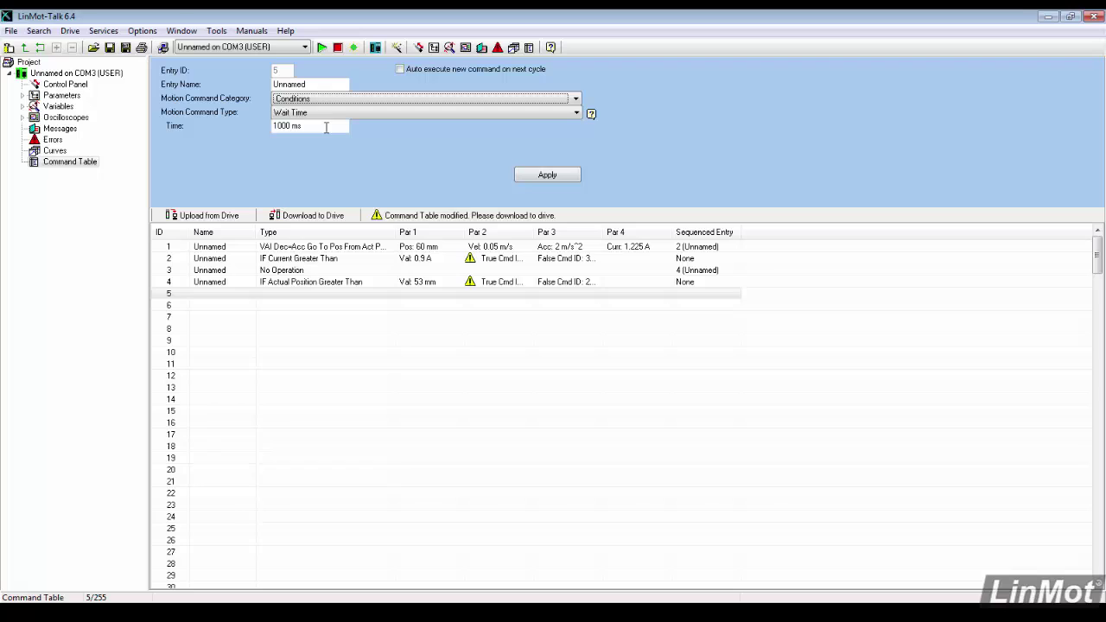
click(326, 128)
text(200)
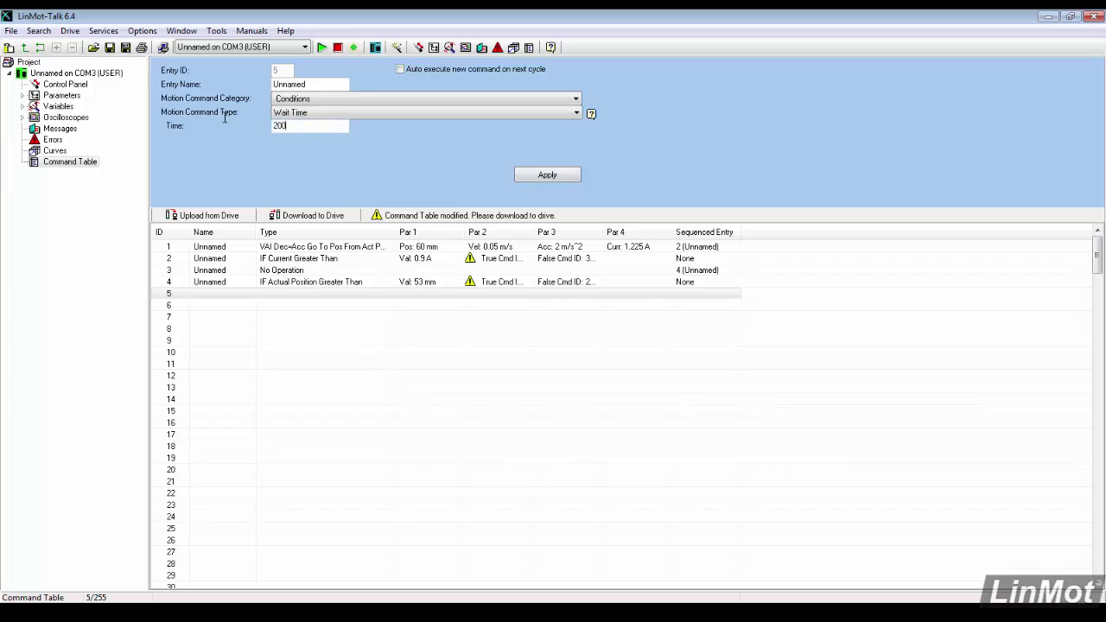
text(0)
click(399, 71)
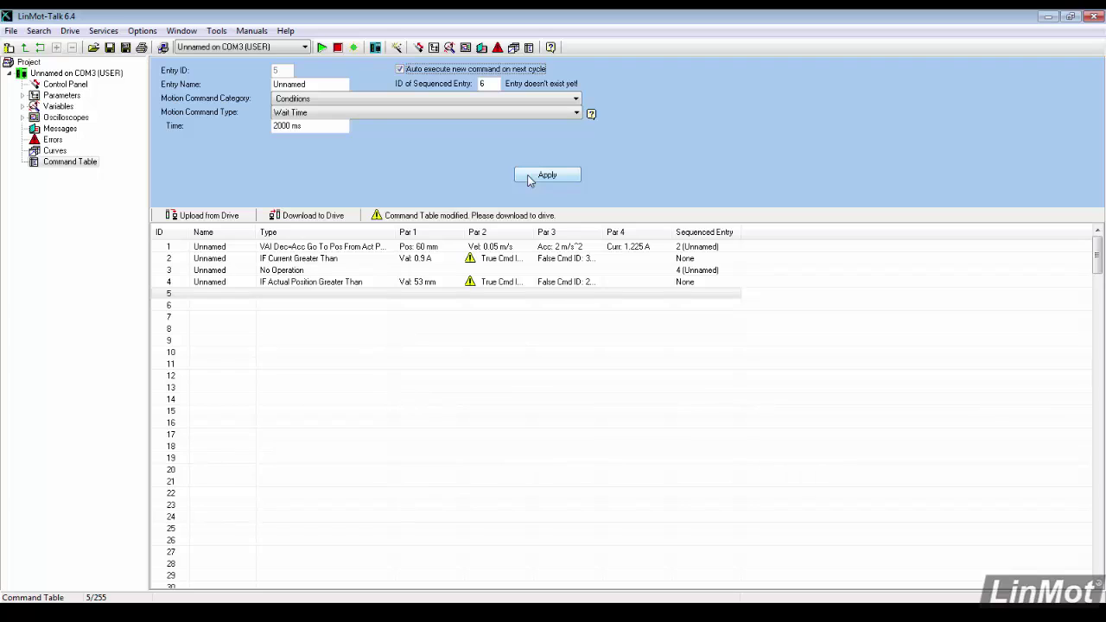
click(530, 176)
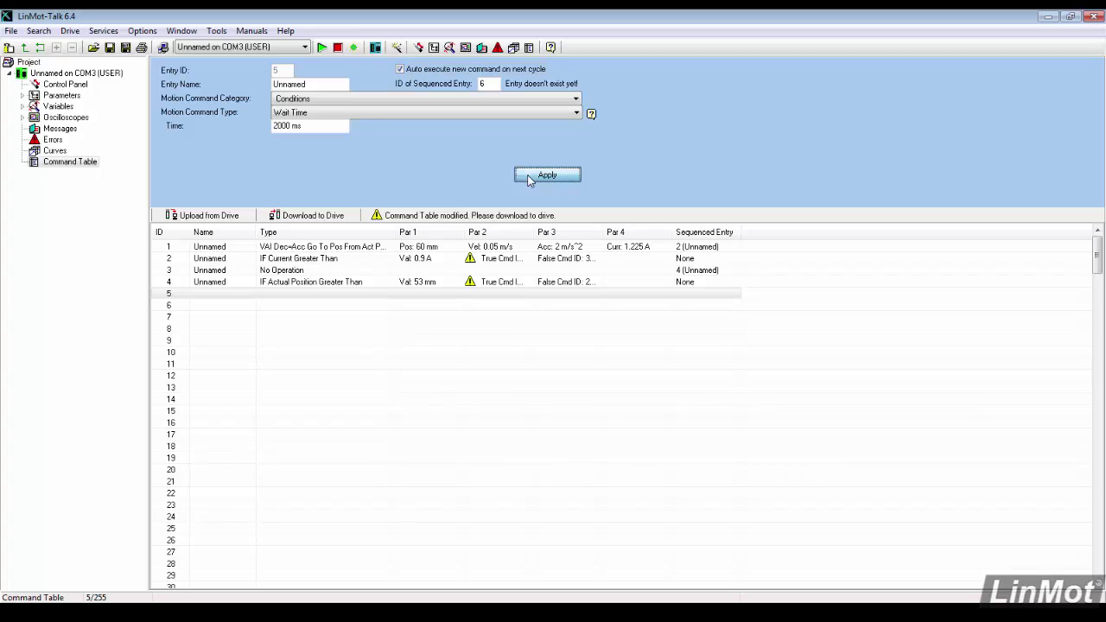
Make entry 6 a VAI 32Bit 'VAI Dec=Acc Go To Pos With Max Curr' command
click(329, 309)
click(326, 309)
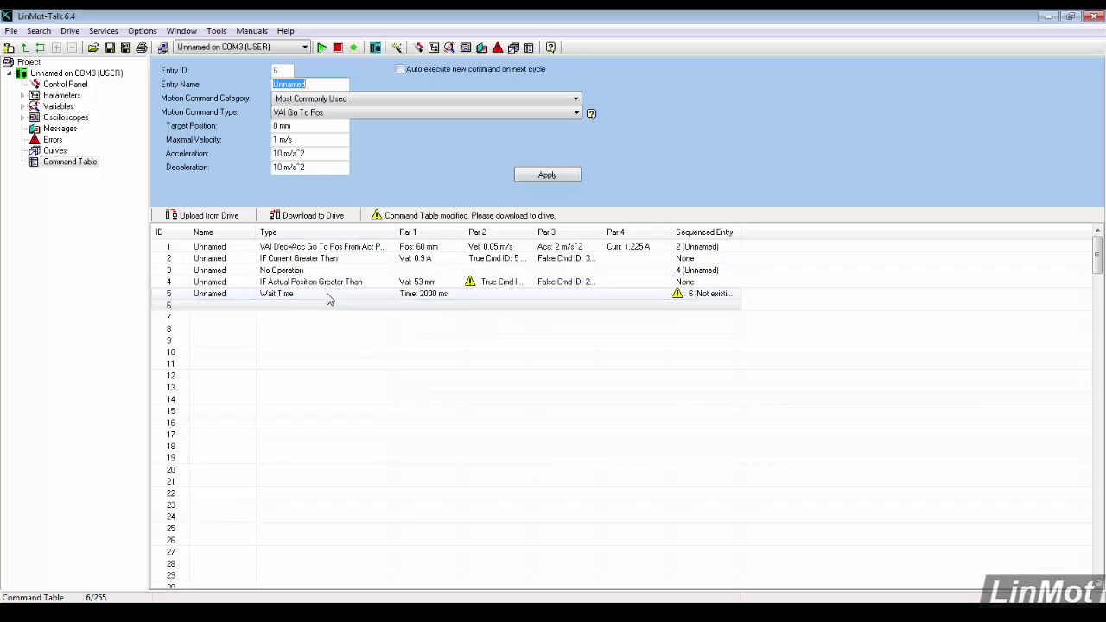
click(377, 102)
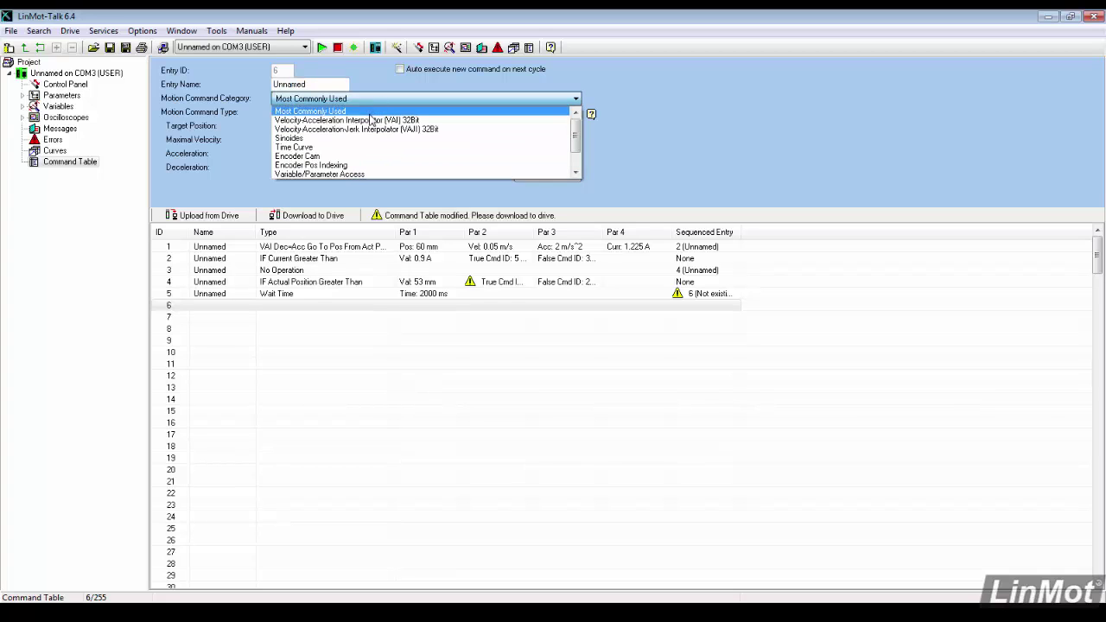
click(369, 120)
click(375, 113)
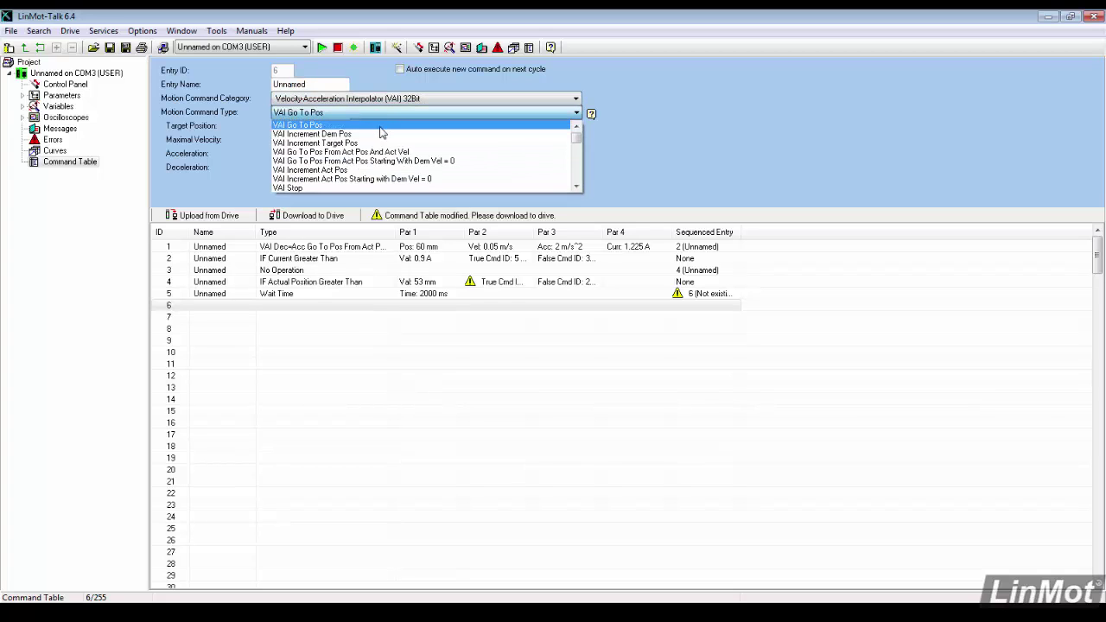
scroll(382, 131, down, 8)
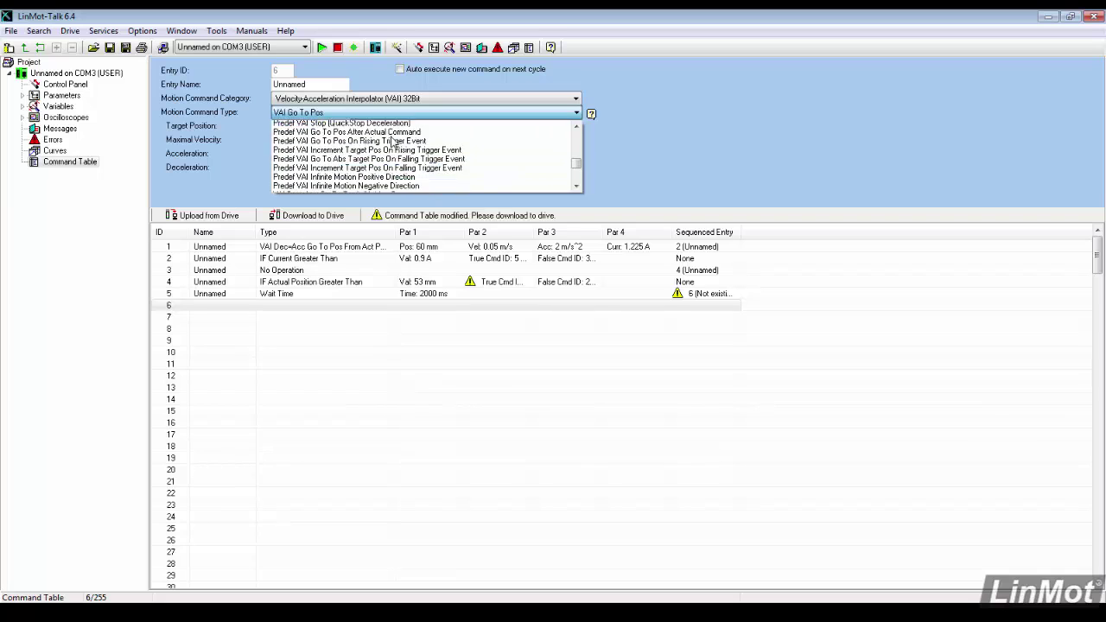
scroll(392, 143, down, 1)
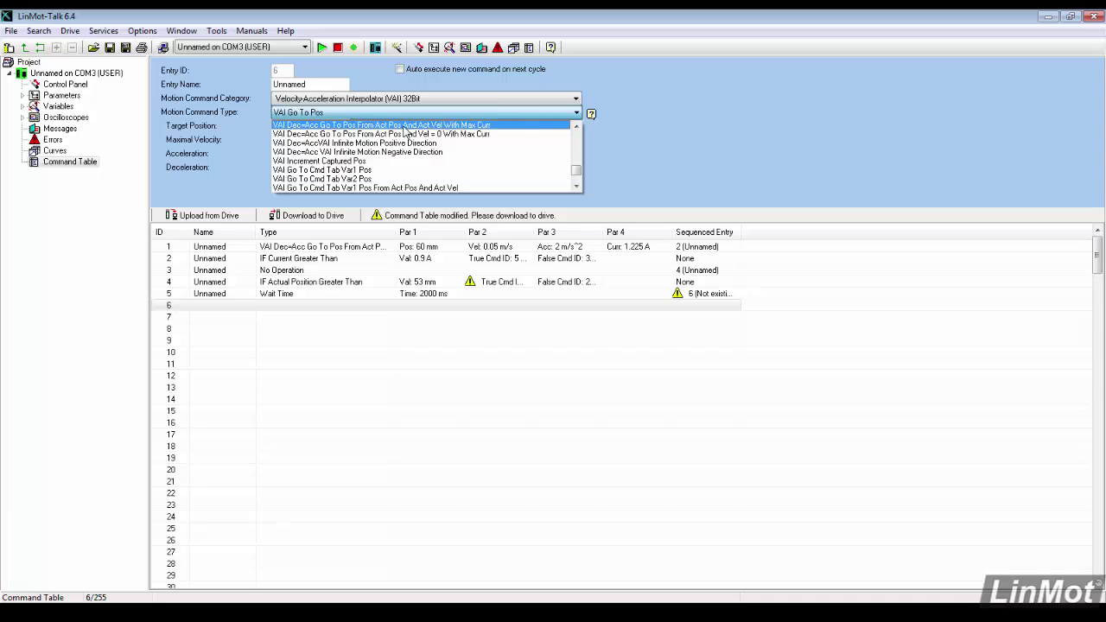
click(404, 126)
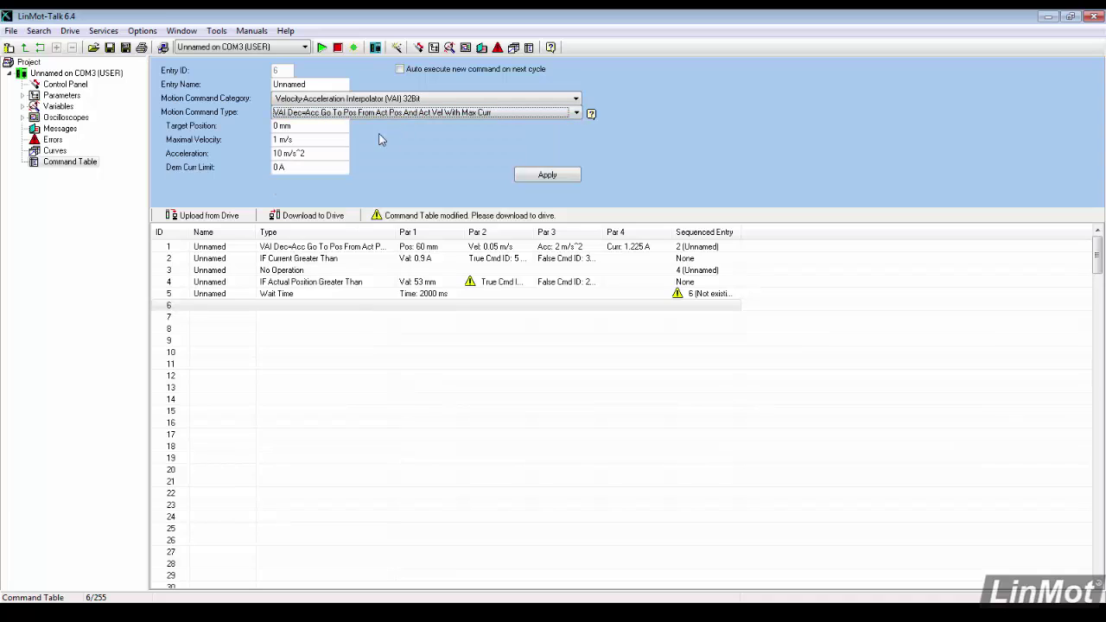
Retract to 0 mm at 0.5 m/s with 4 A, chain to entry 7, and apply
click(301, 140)
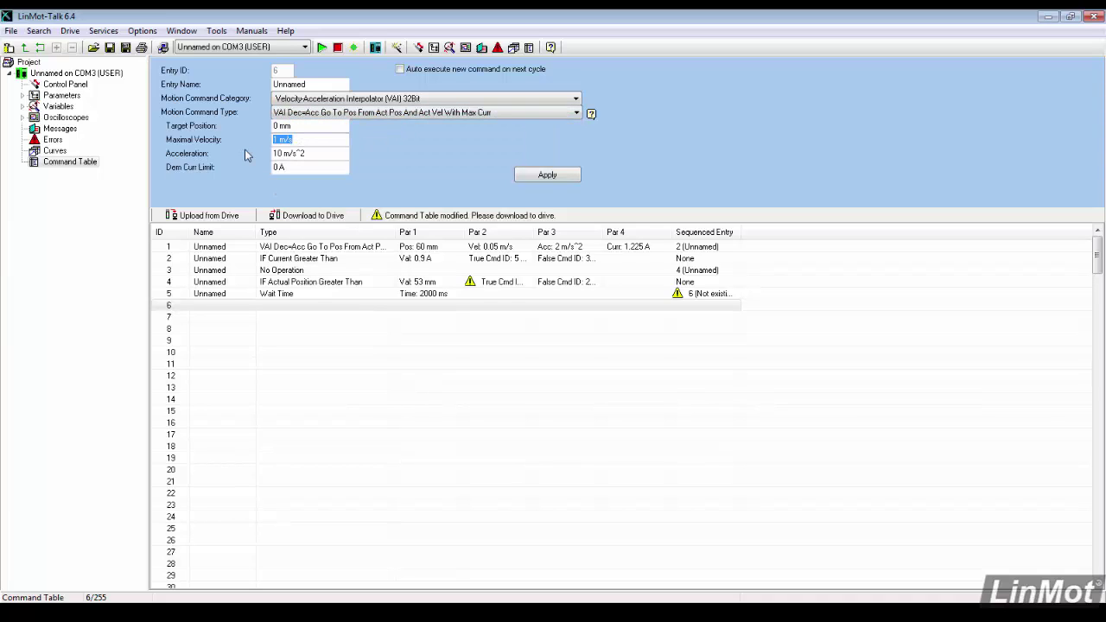
text(1)
text(5)
key(Tab)
key(Tab)
text(4)
click(399, 70)
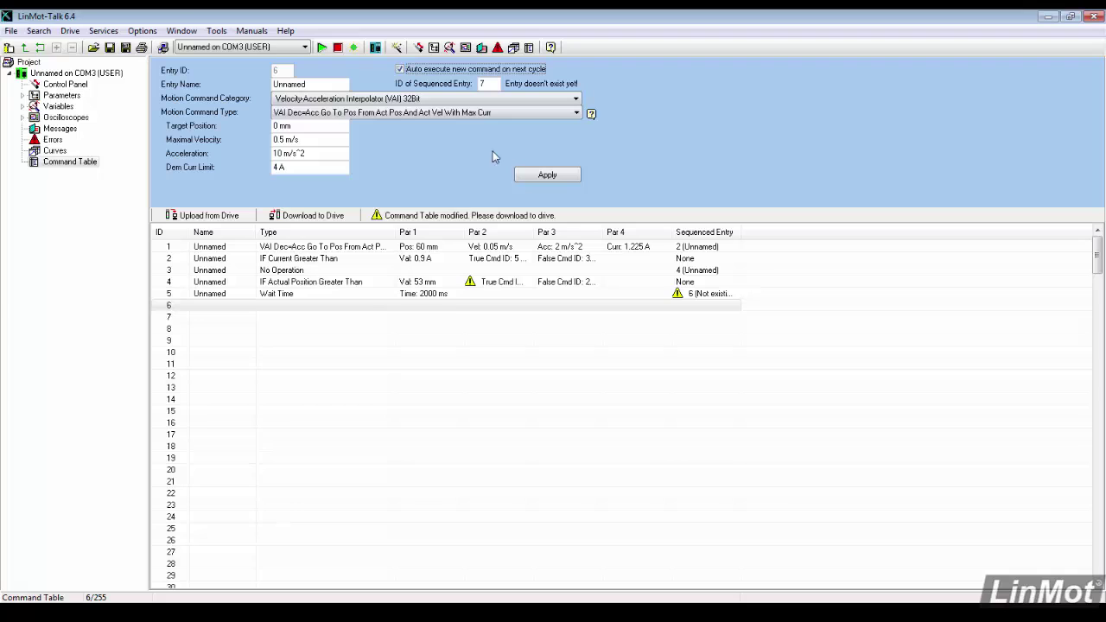
click(543, 178)
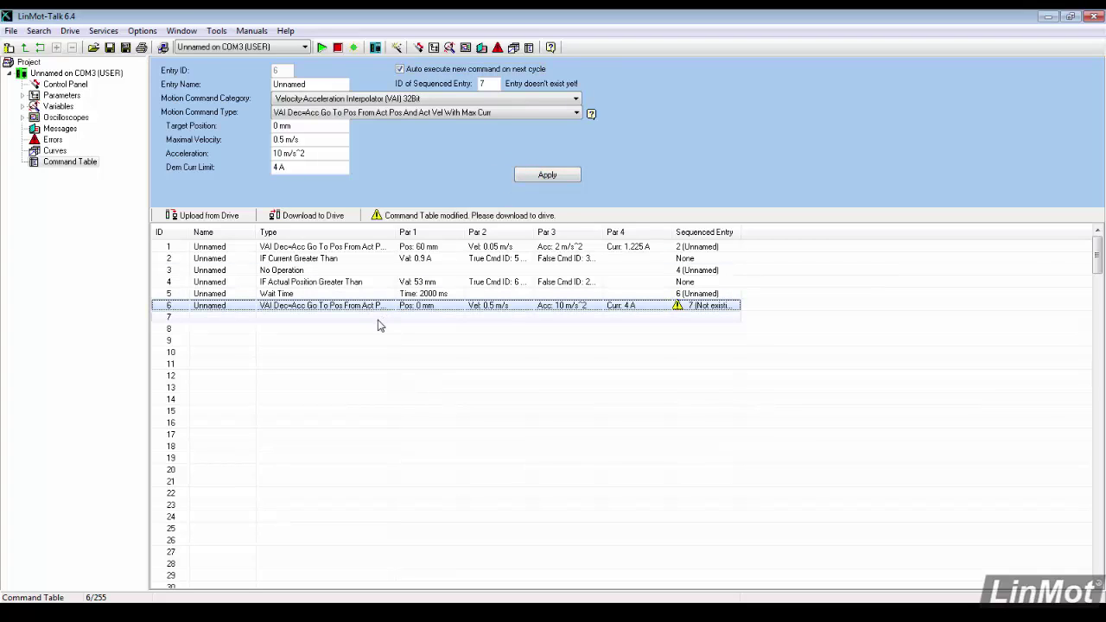
Set entry 7 to the Conditions command Wait until Motion Finished and apply it
click(378, 319)
click(398, 102)
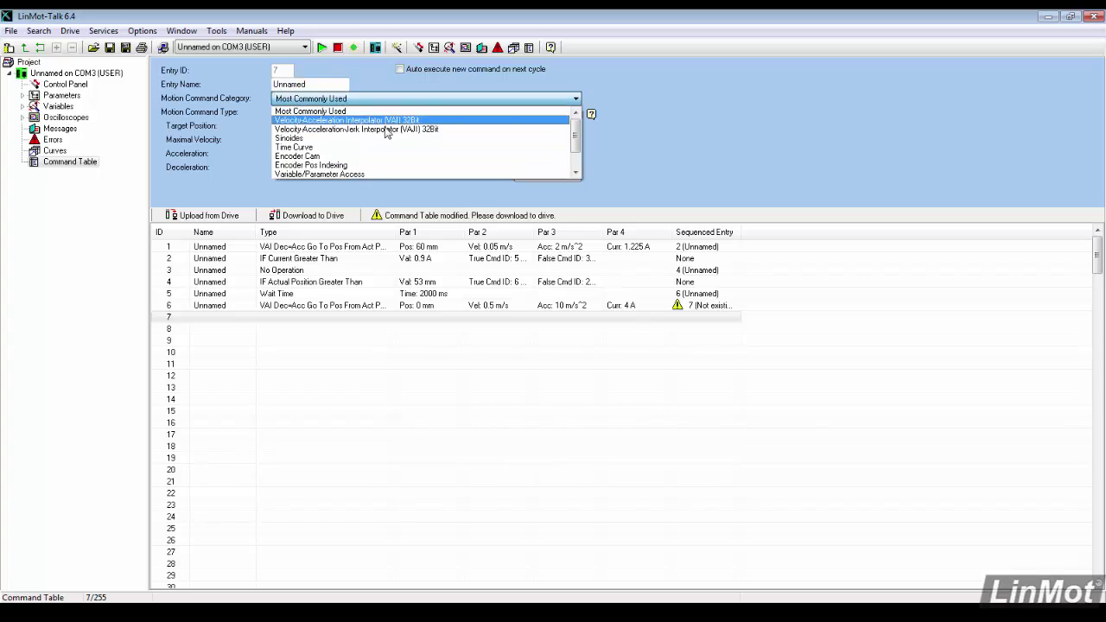
scroll(354, 147, down, 2)
click(354, 153)
click(358, 115)
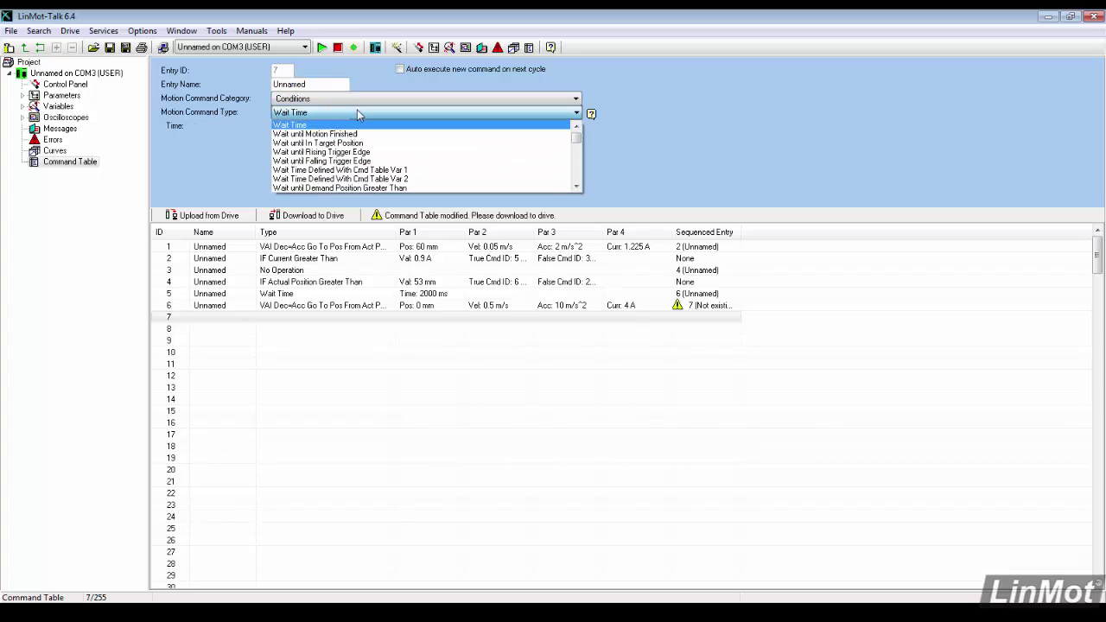
click(374, 135)
click(526, 178)
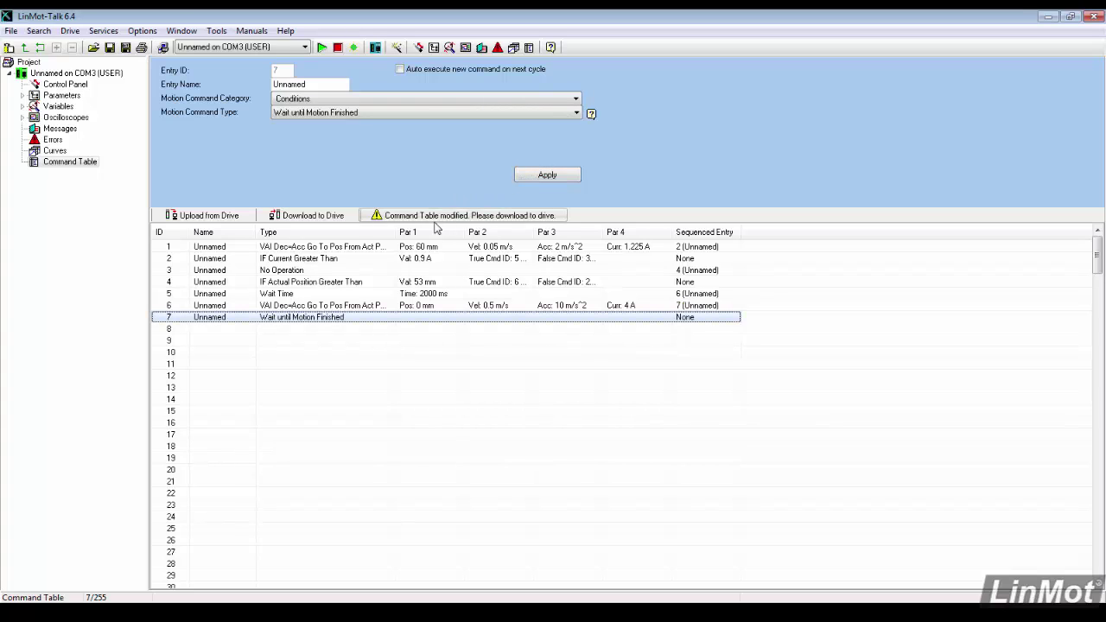
Download the command table to the drive, confirming the overwrite warning
click(326, 218)
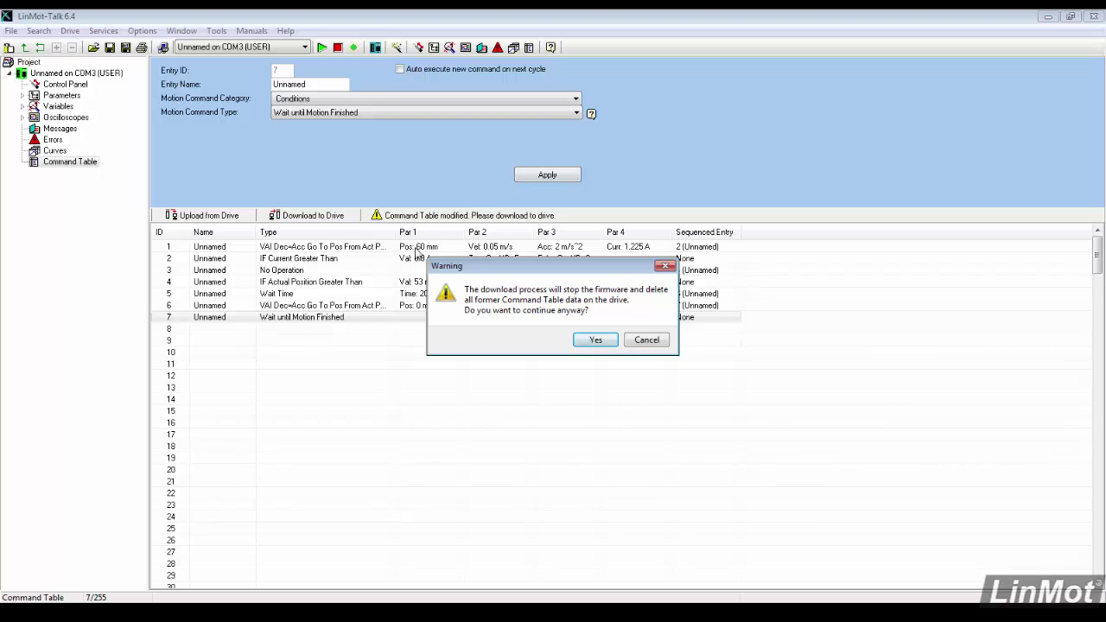
click(593, 340)
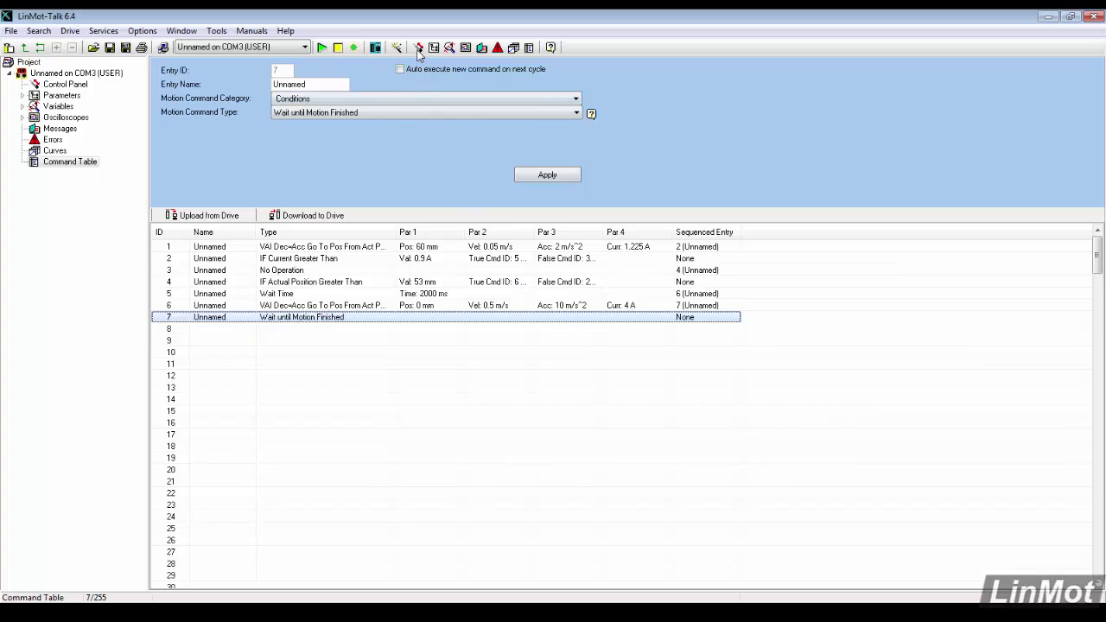
Open the Control Panel and reboot the drive, confirming with Yes
click(418, 48)
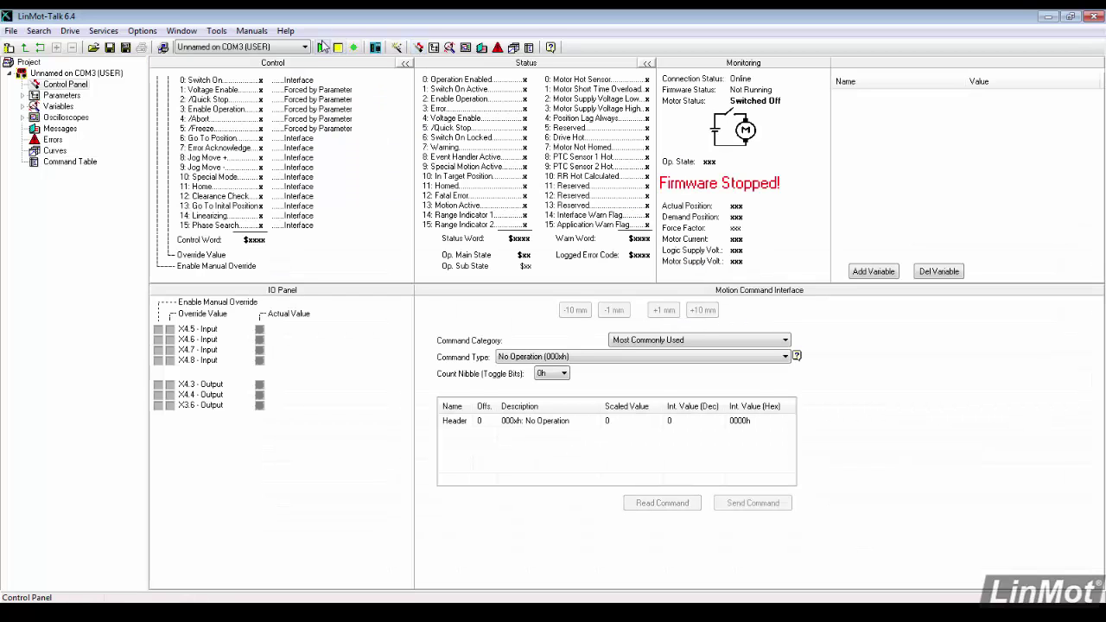
click(323, 47)
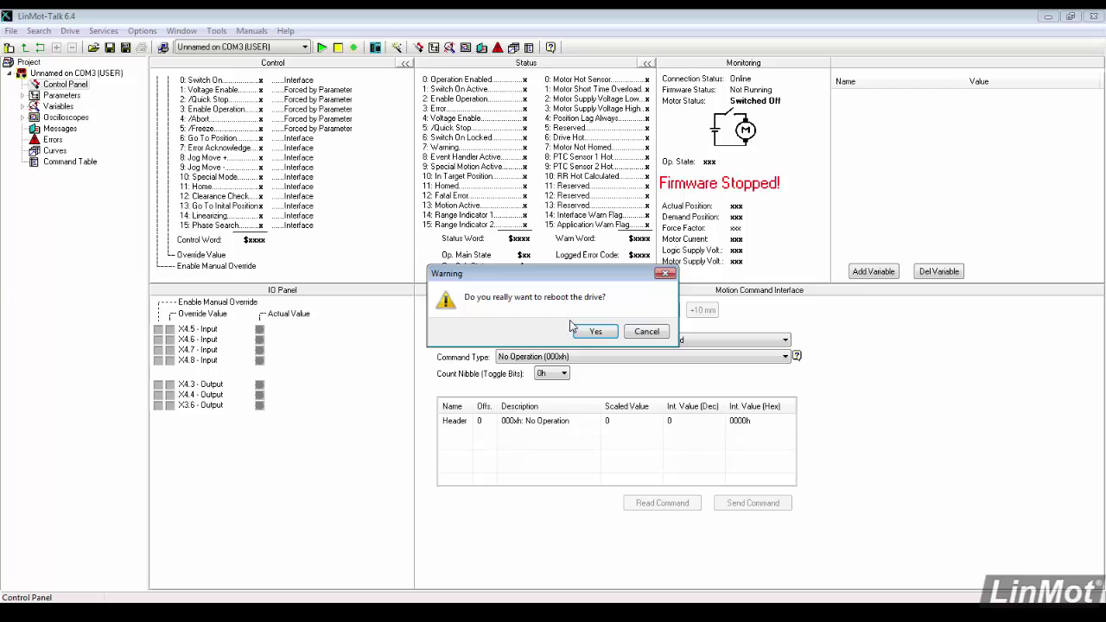
click(596, 331)
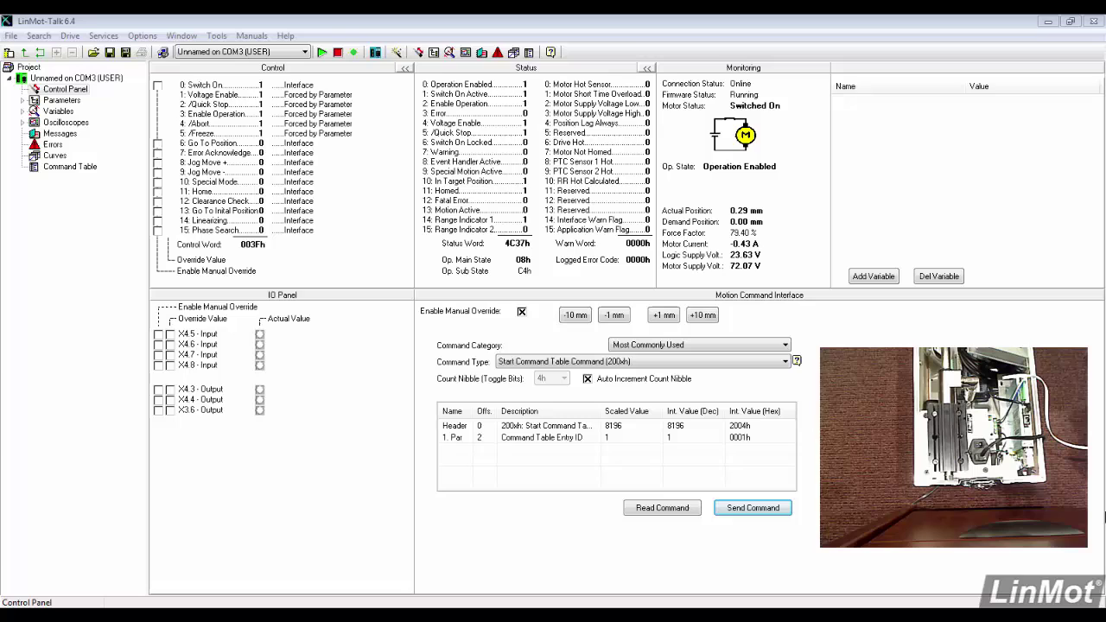
Override bit 0 Switch On, cycling it off and on, then override and set bit 11 Home
click(158, 86)
click(170, 85)
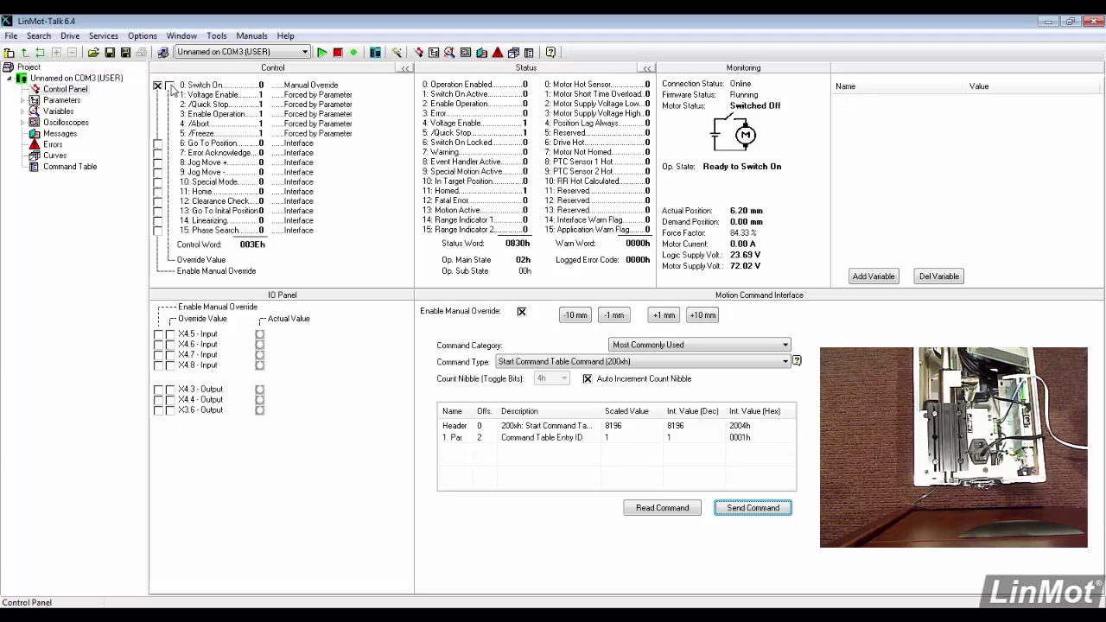
click(170, 86)
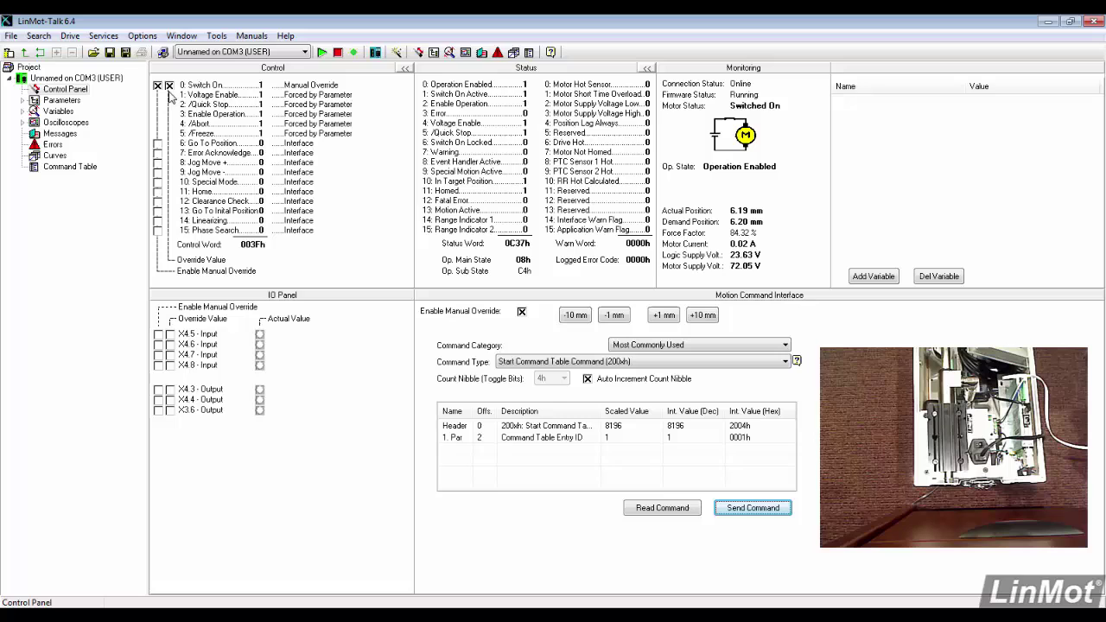
click(158, 191)
click(169, 191)
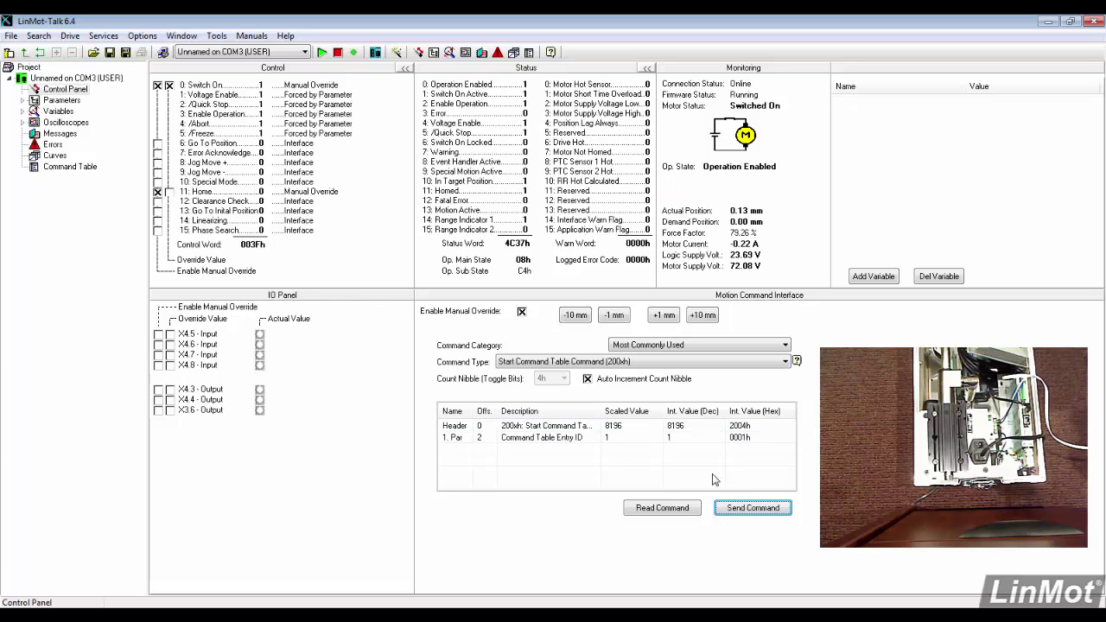
Send the Start Command Table command (200xh) from entry ID 1 three times
click(754, 510)
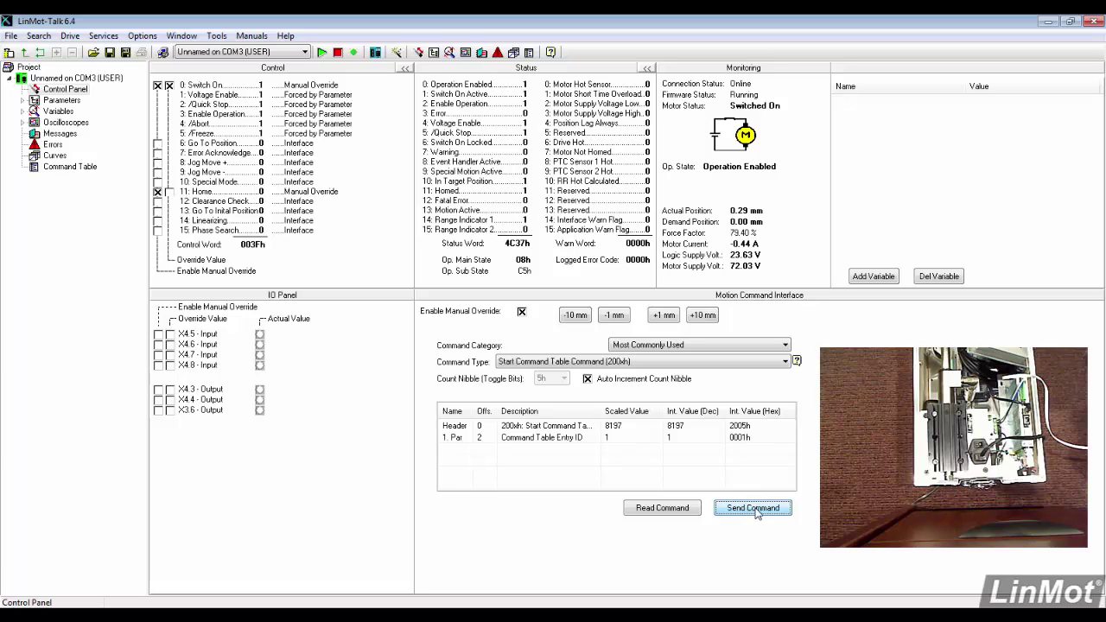
click(756, 512)
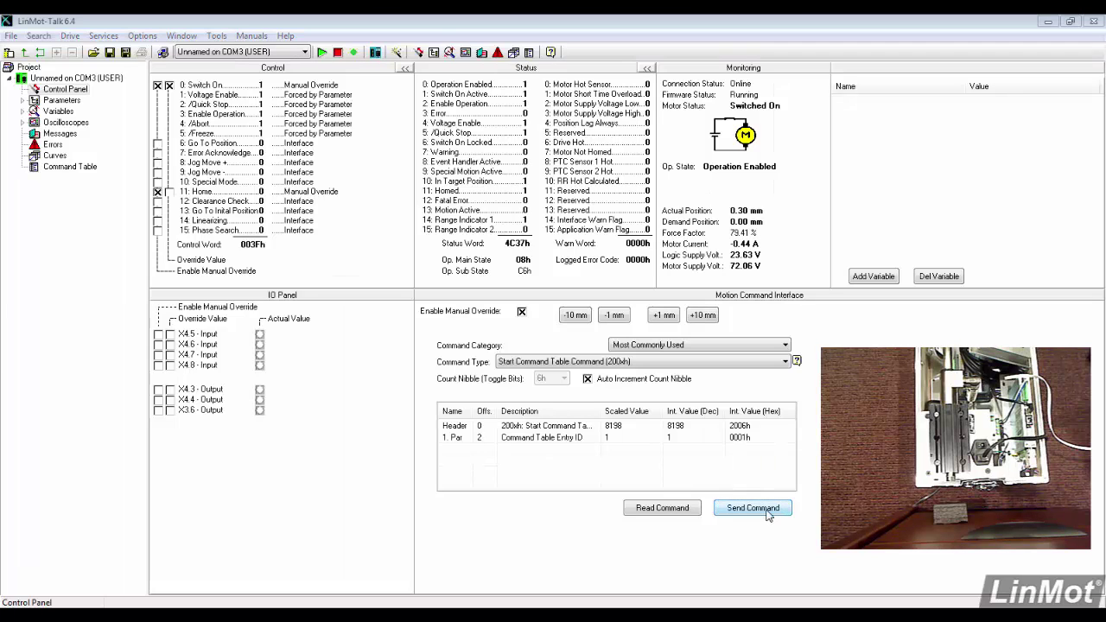
click(767, 513)
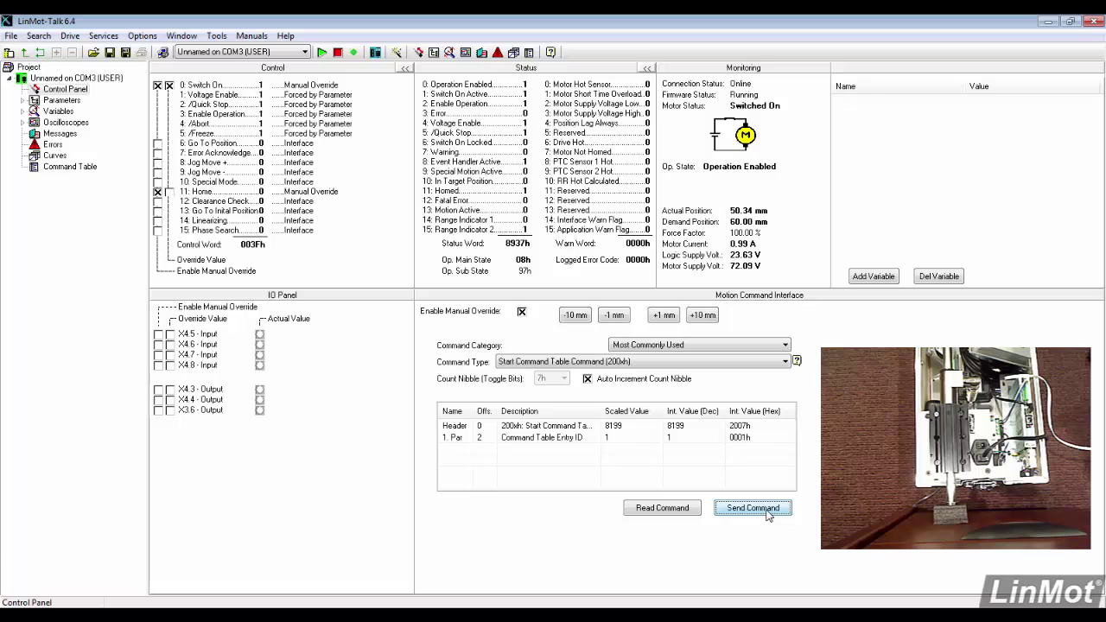